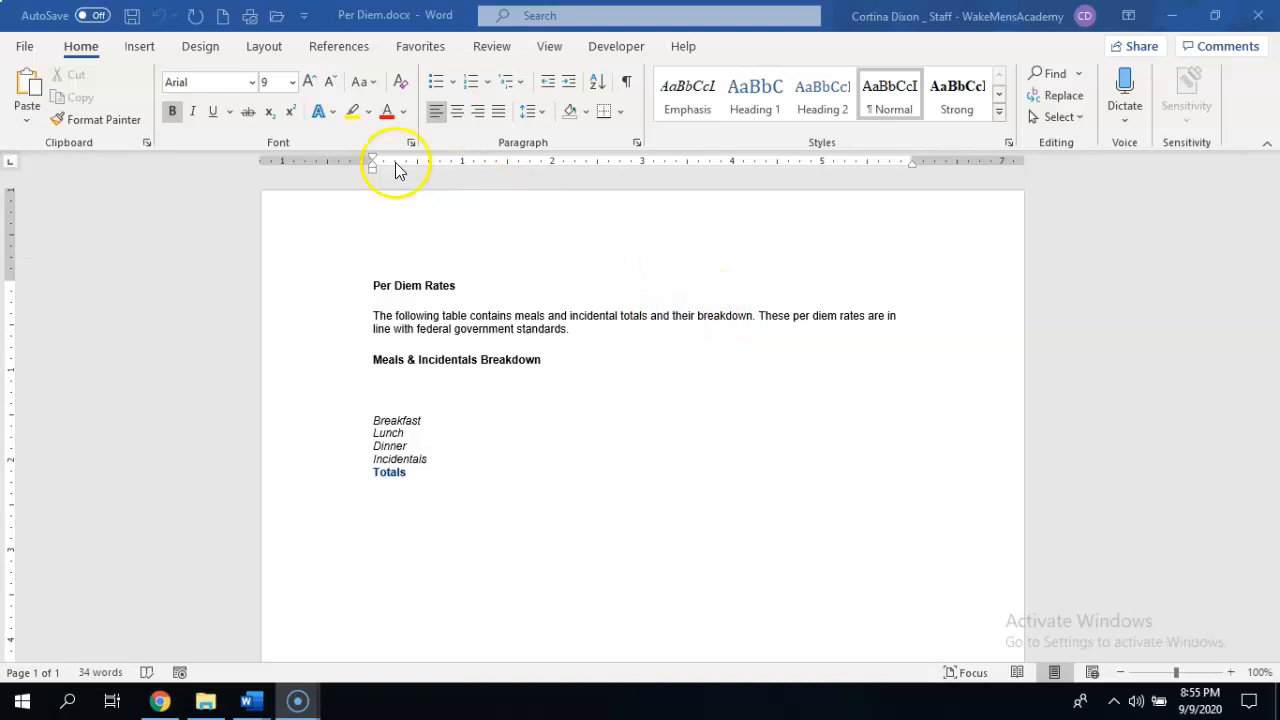
Show the formatting marks and enlarge the document view to about 156%.
{"action": "left_click", "coordinate": [627, 87]}
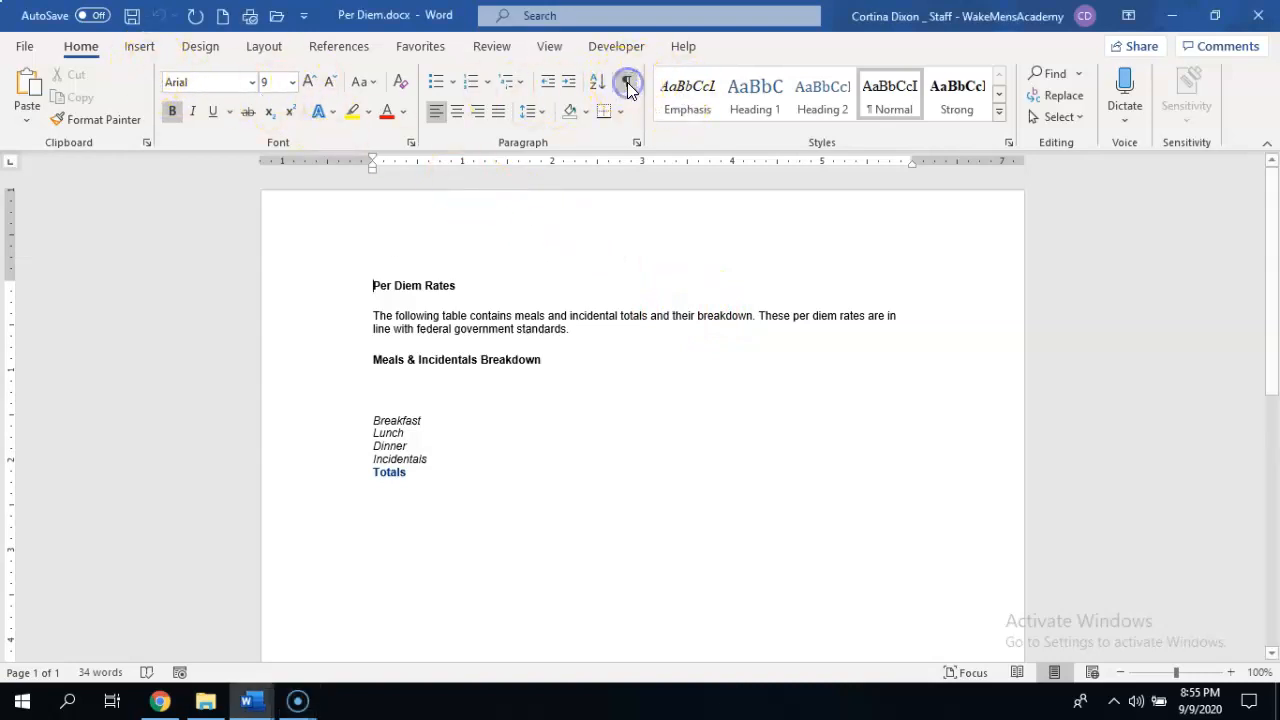
{"action": "left_click", "coordinate": [627, 87]}
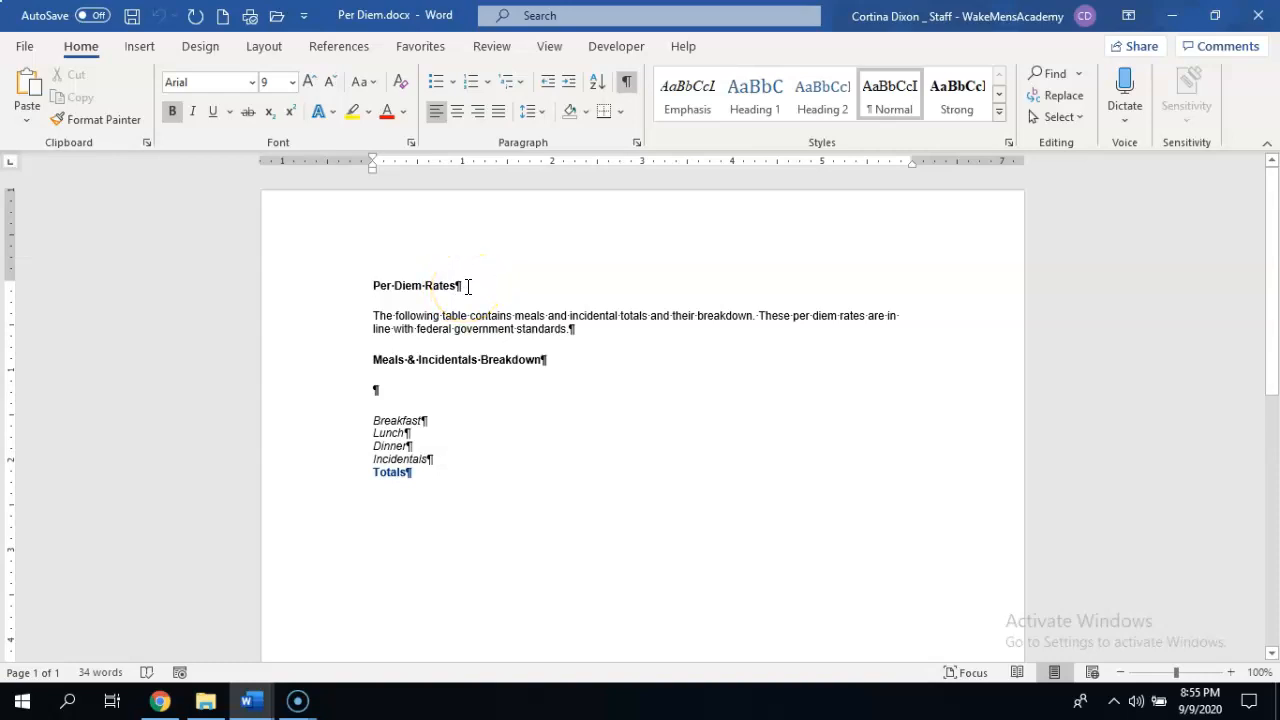
{"action": "left_click", "coordinate": [1231, 672]}
{"action": "left_click", "coordinate": [1231, 672]}
{"action": "left_click", "coordinate": [1231, 673]}
{"action": "left_click", "coordinate": [1231, 673]}
{"action": "left_click", "coordinate": [1217, 673]}
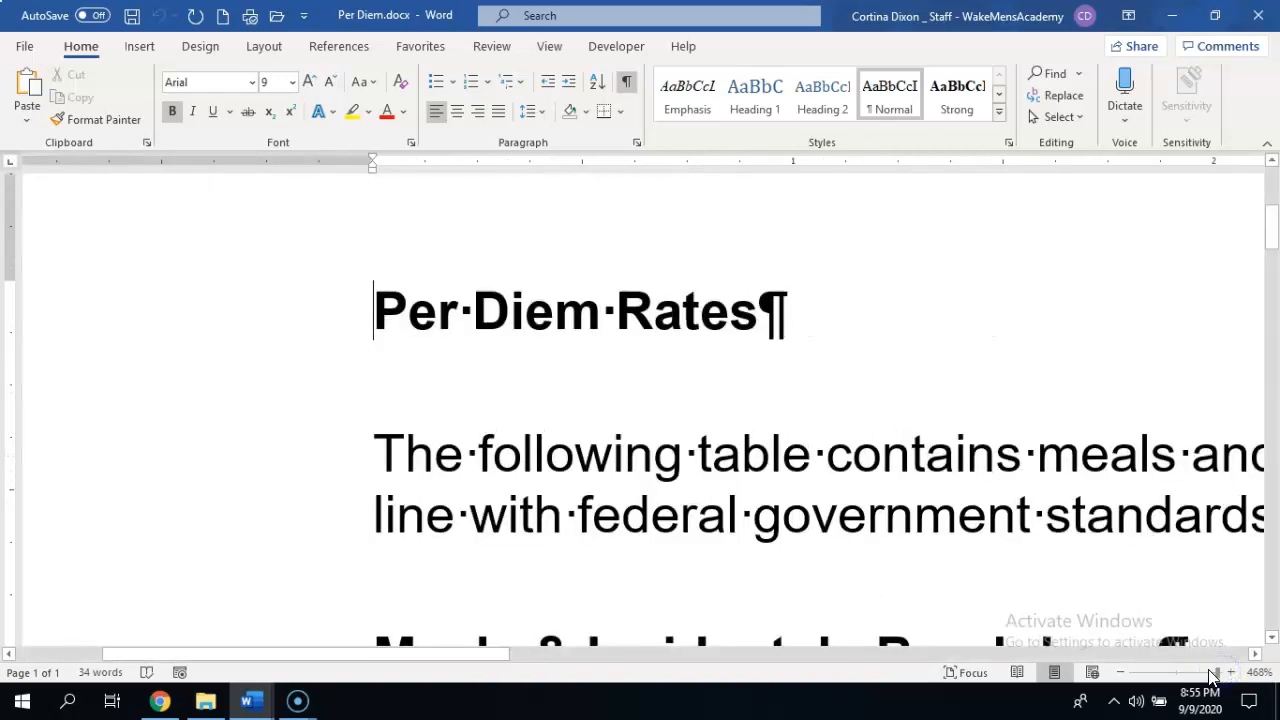
{"action": "left_click", "coordinate": [1121, 673]}
{"action": "left_click", "coordinate": [1121, 673]}
{"action": "left_click", "coordinate": [1121, 673]}
{"action": "left_click", "coordinate": [1121, 673]}
{"action": "left_click", "coordinate": [1121, 673]}
{"action": "left_click", "coordinate": [1121, 673]}
{"action": "left_click", "coordinate": [1121, 673]}
{"action": "left_click", "coordinate": [1121, 673]}
{"action": "left_click", "coordinate": [1121, 673]}
{"action": "left_click", "coordinate": [1121, 673]}
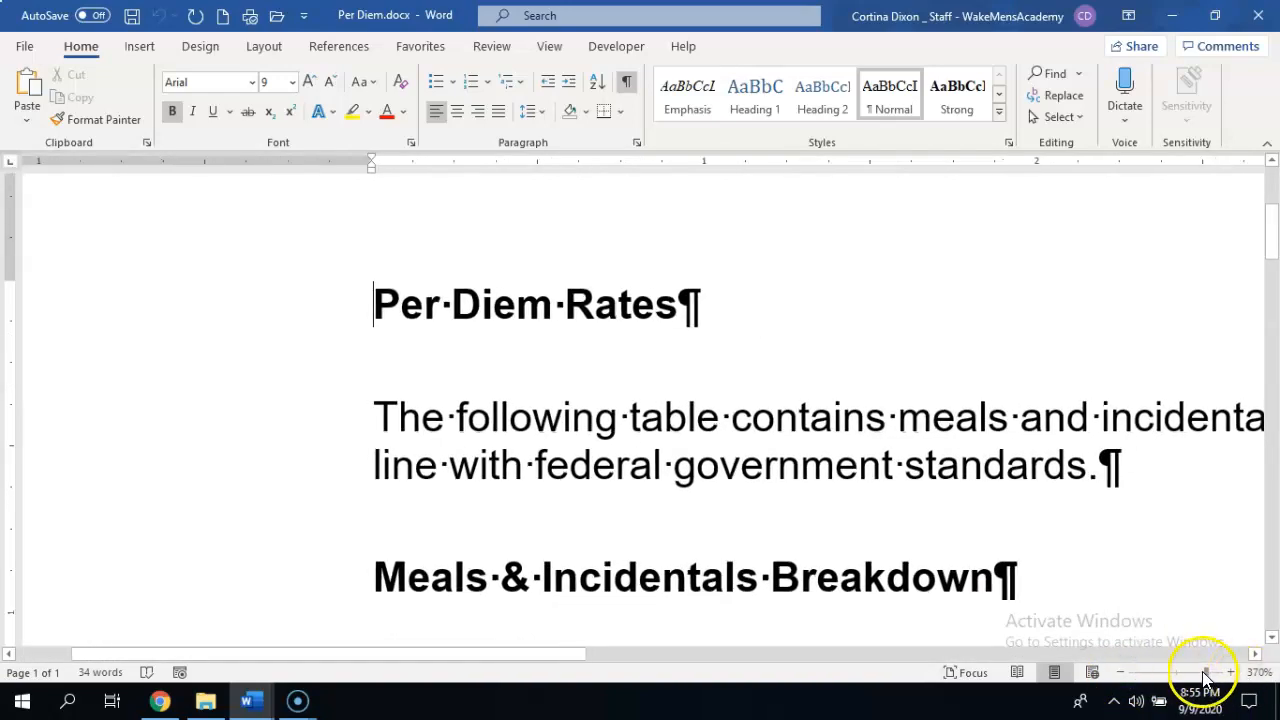
{"action": "left_click_drag", "start_coordinate": [1205, 673], "coordinate": [1183, 673]}
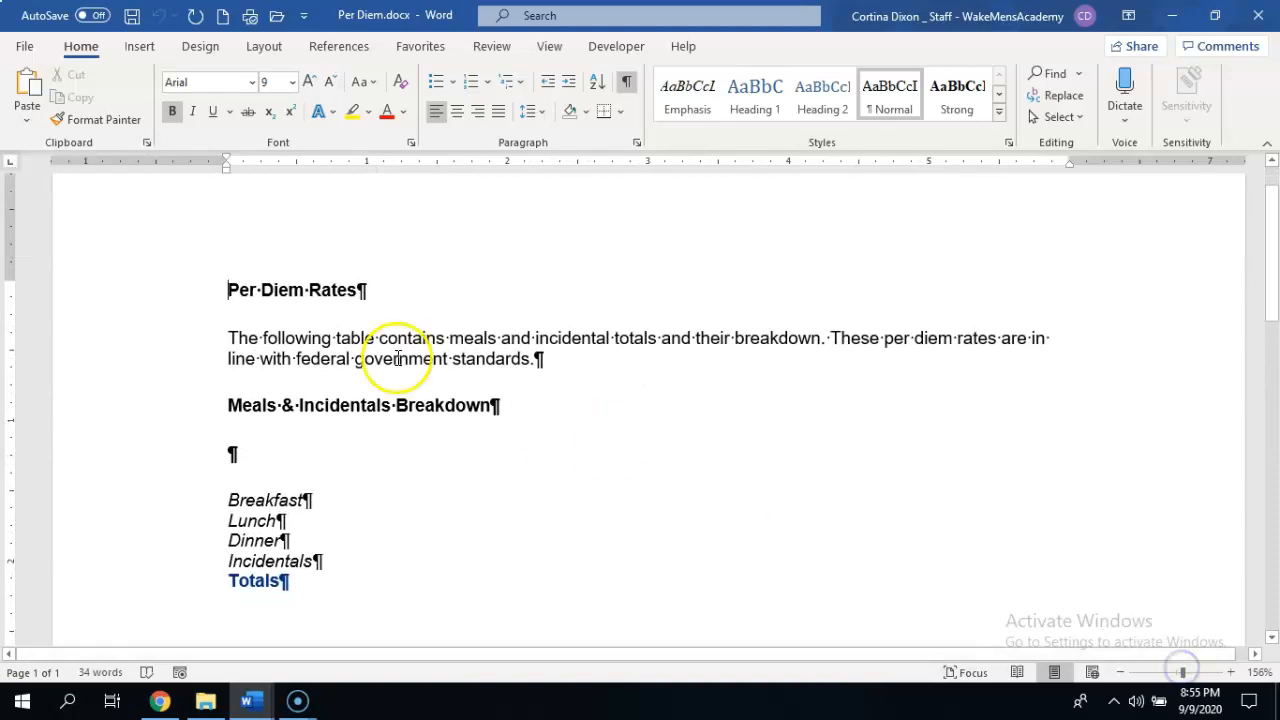
{"action": "left_click", "coordinate": [368, 290]}
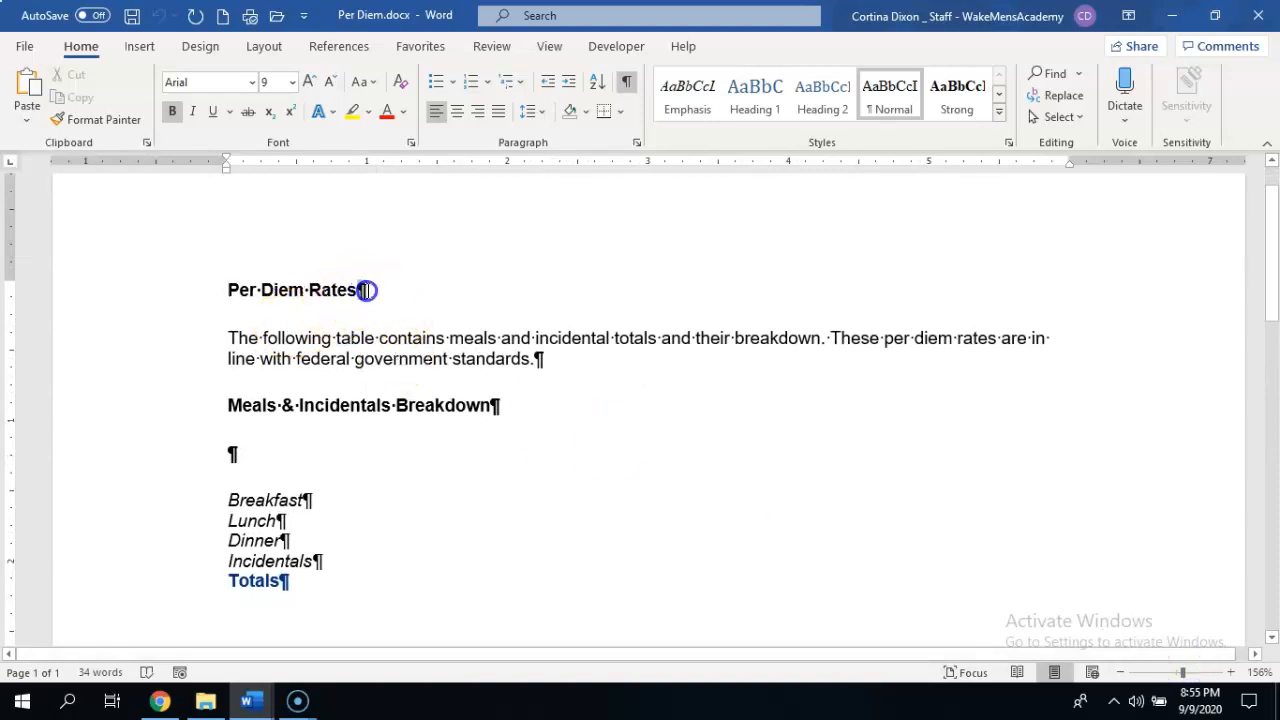
{"action": "double_click", "coordinate": [368, 290]}
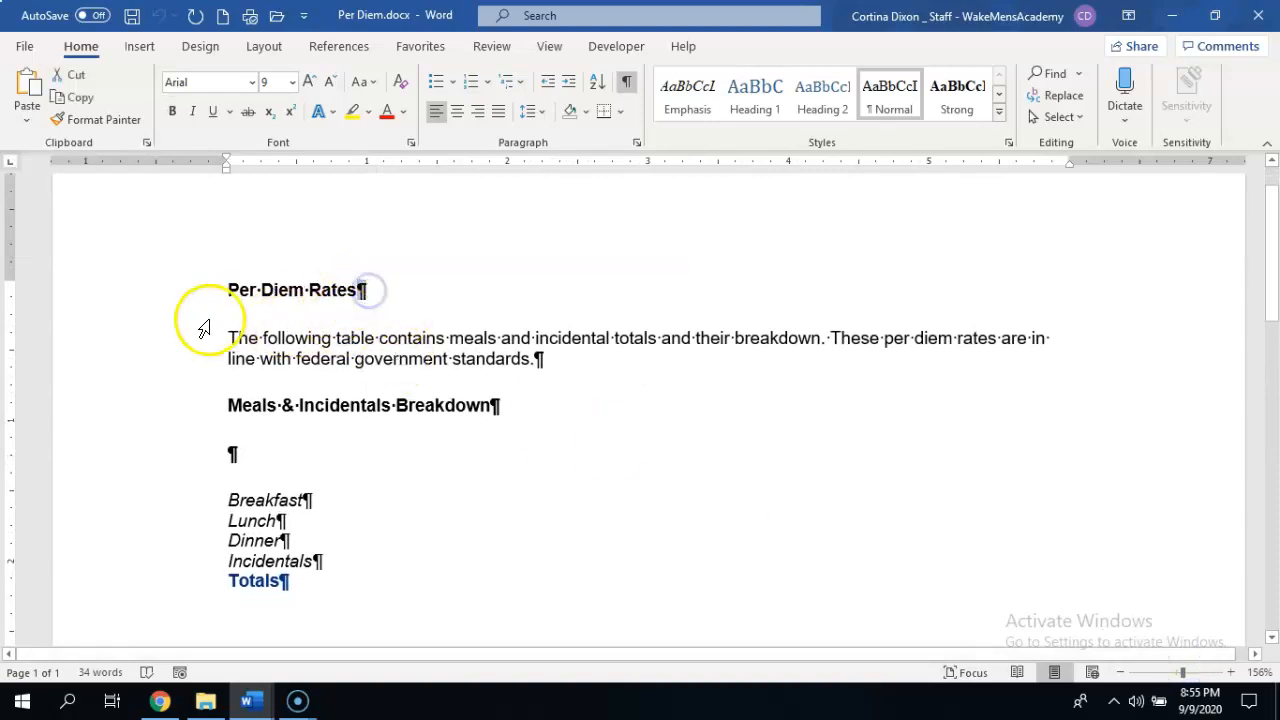
{"action": "double_click", "coordinate": [262, 338]}
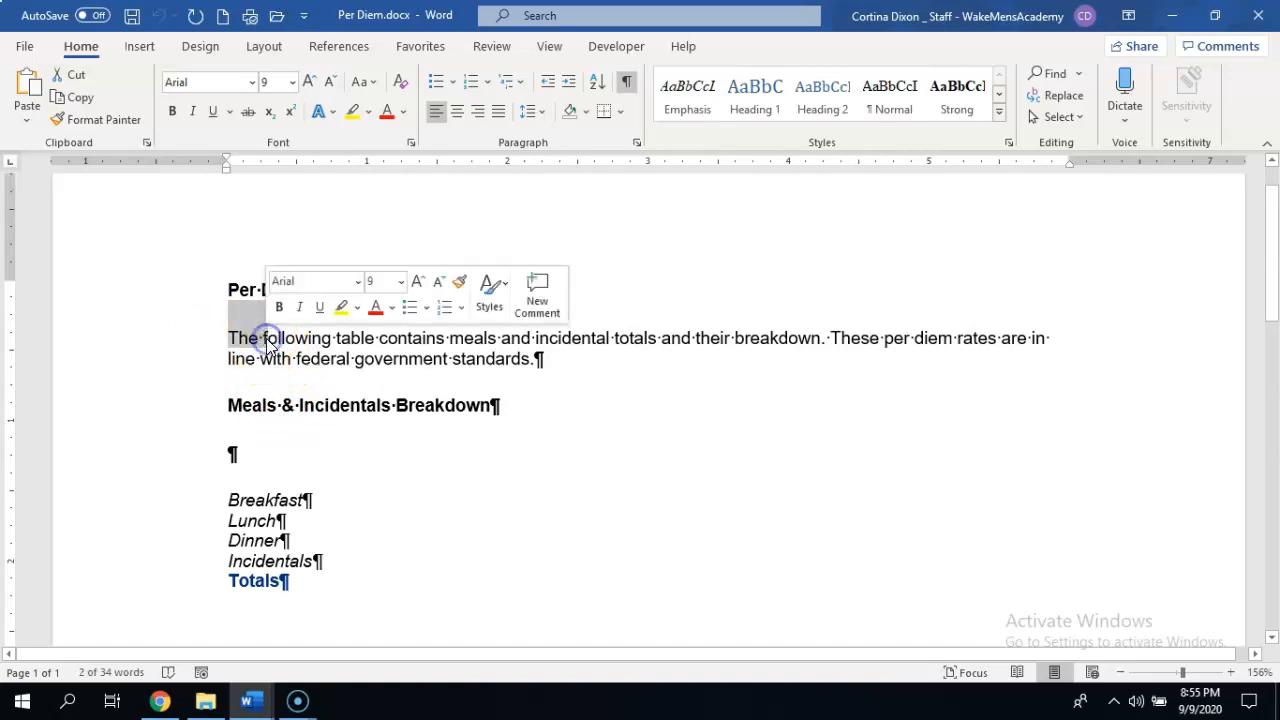
{"action": "left_click", "coordinate": [723, 357]}
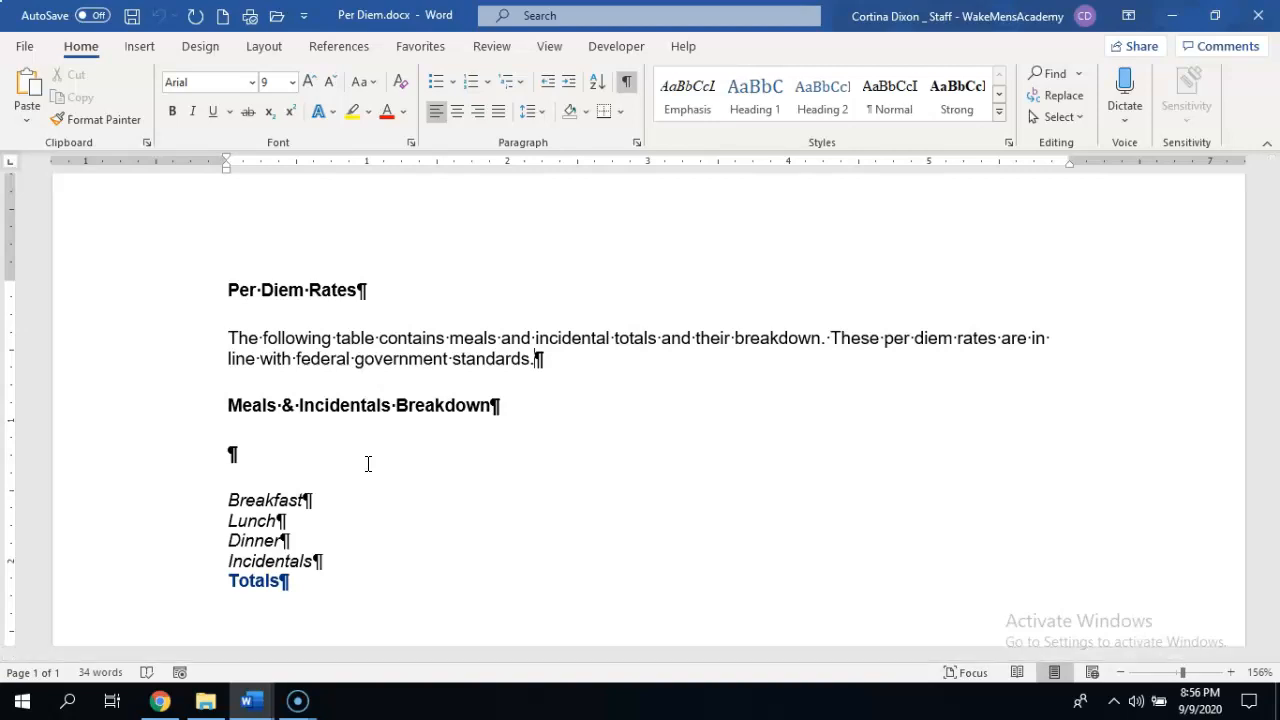
Set center tab stops at 2.5 and 4 inches on the empty line below the Meals & Incidentals Breakdown heading.
{"action": "left_click", "coordinate": [250, 447]}
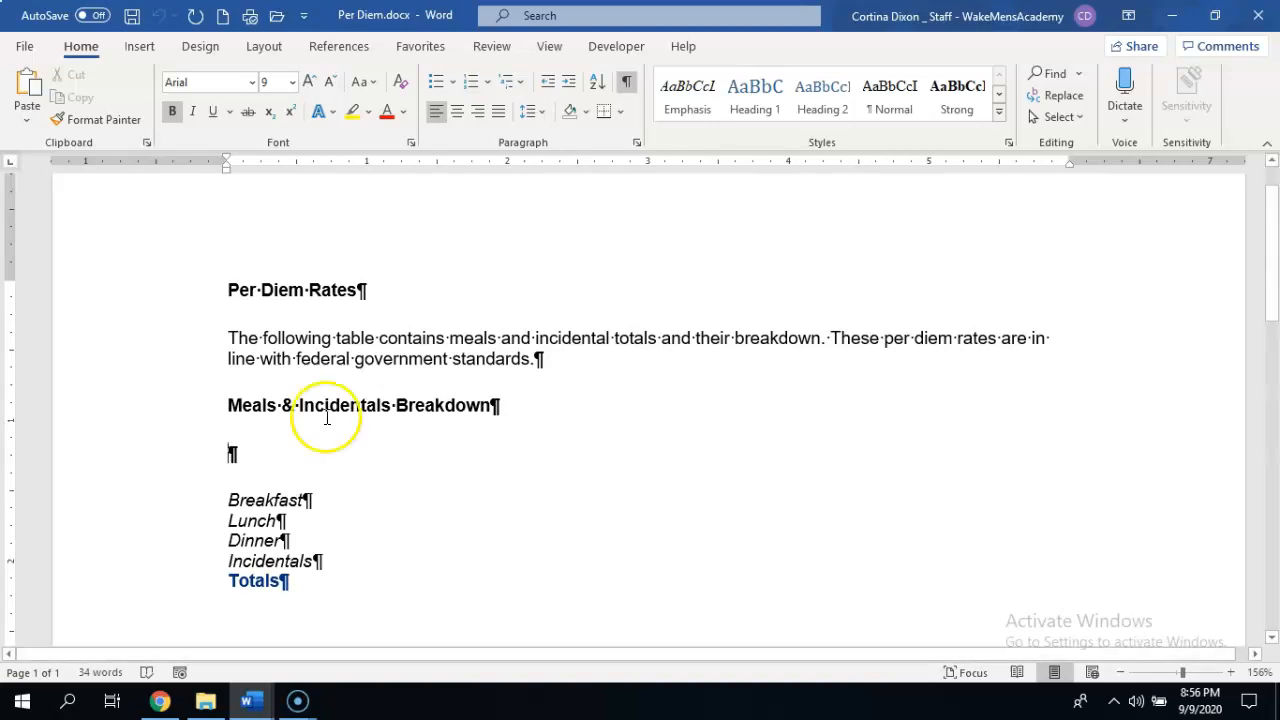
{"action": "left_click", "coordinate": [12, 164]}
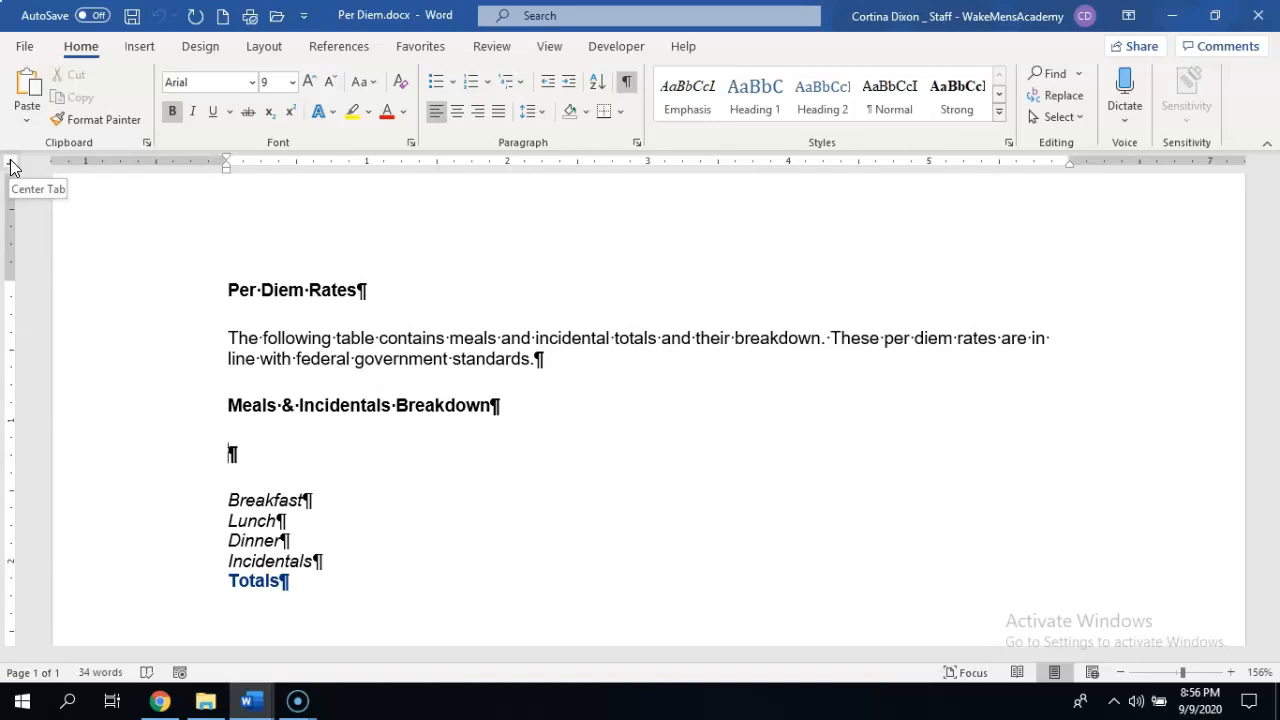
{"action": "left_click", "coordinate": [578, 163]}
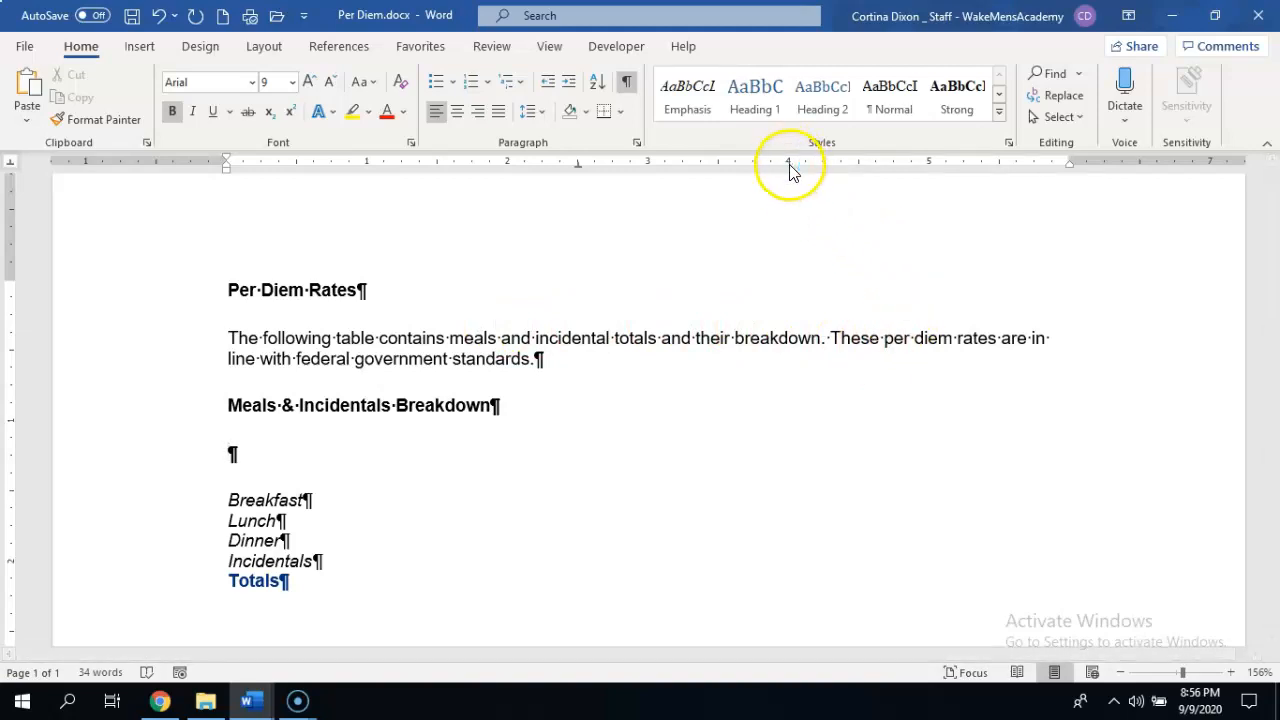
{"action": "left_click", "coordinate": [12, 161]}
{"action": "left_click", "coordinate": [12, 163]}
{"action": "left_click", "coordinate": [11, 162]}
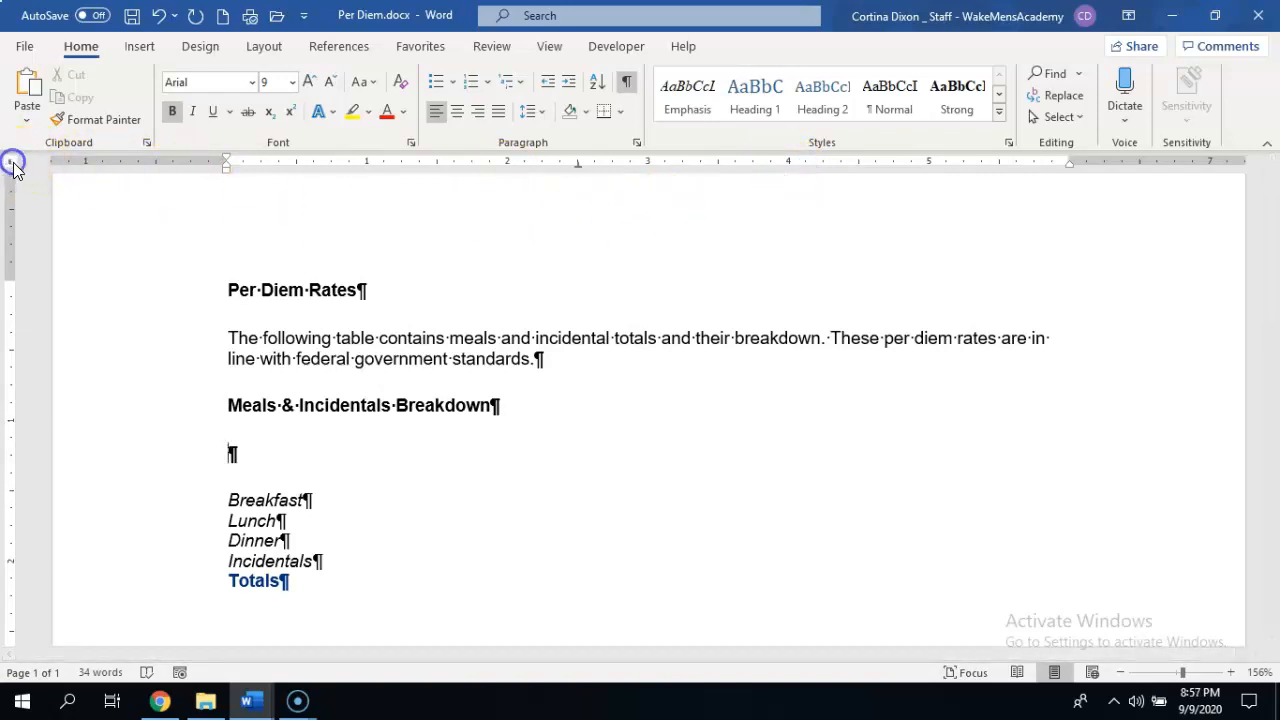
{"action": "left_click", "coordinate": [11, 162]}
{"action": "left_click", "coordinate": [12, 162]}
{"action": "left_click", "coordinate": [12, 162]}
{"action": "left_click", "coordinate": [12, 163]}
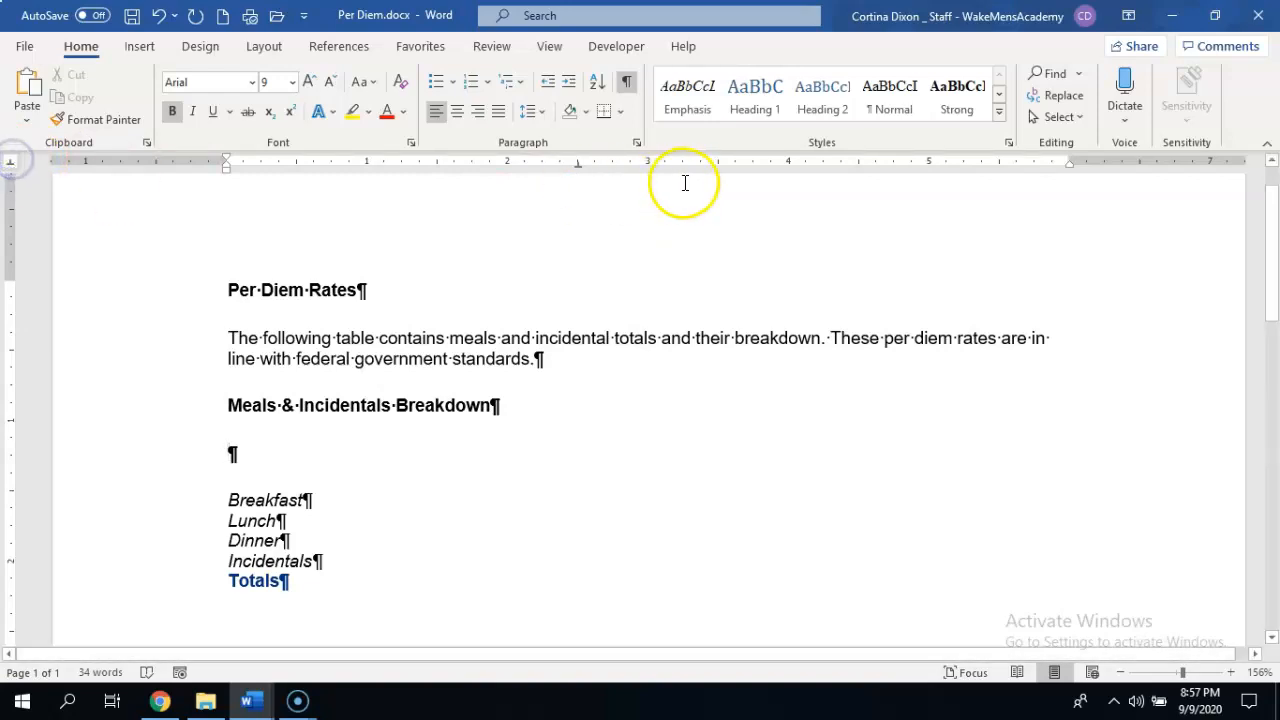
{"action": "left_click", "coordinate": [789, 164]}
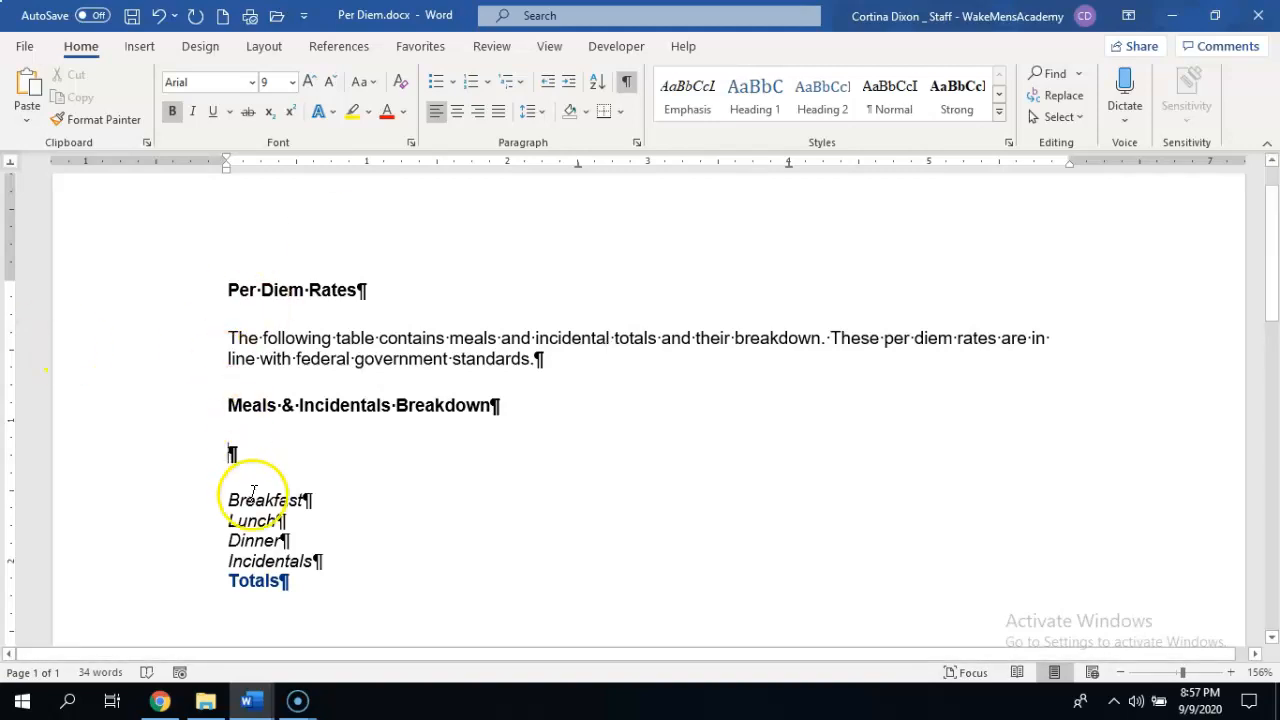
Enter the column headings Chicago and New York at the two center tab stops.
{"action": "key", "text": "Tab"}
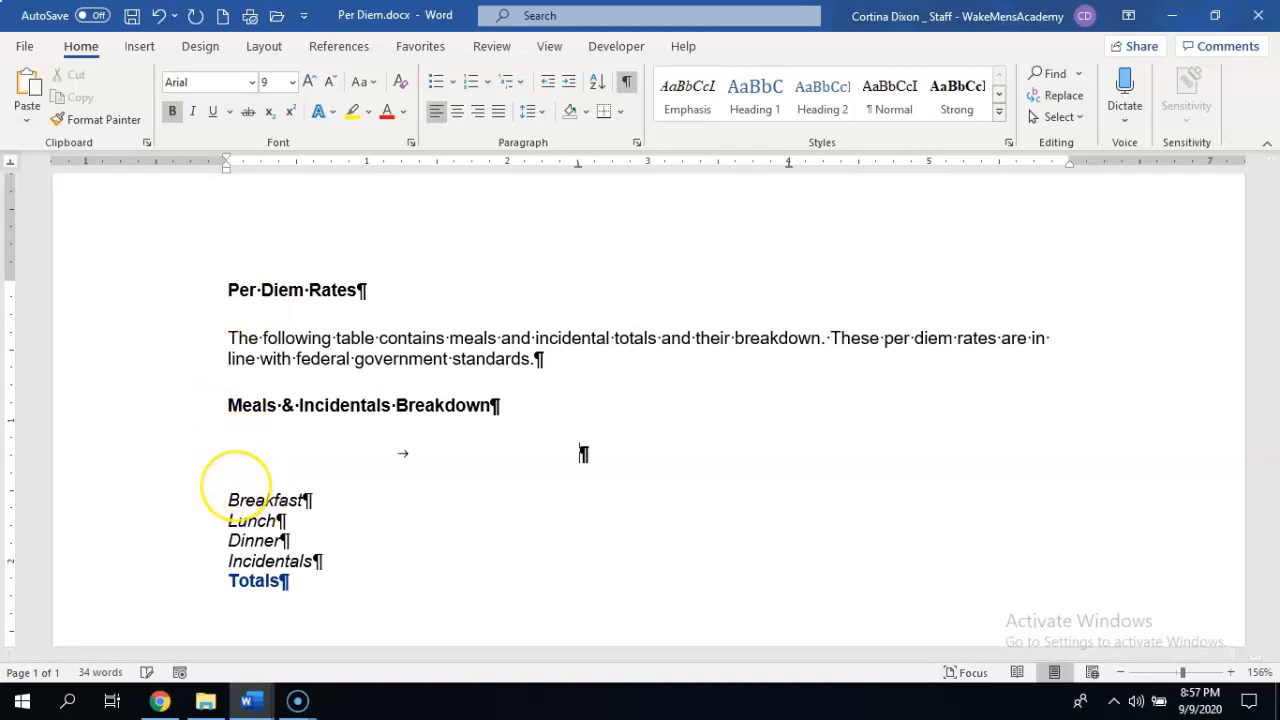
{"action": "type", "text": "Chicago"}
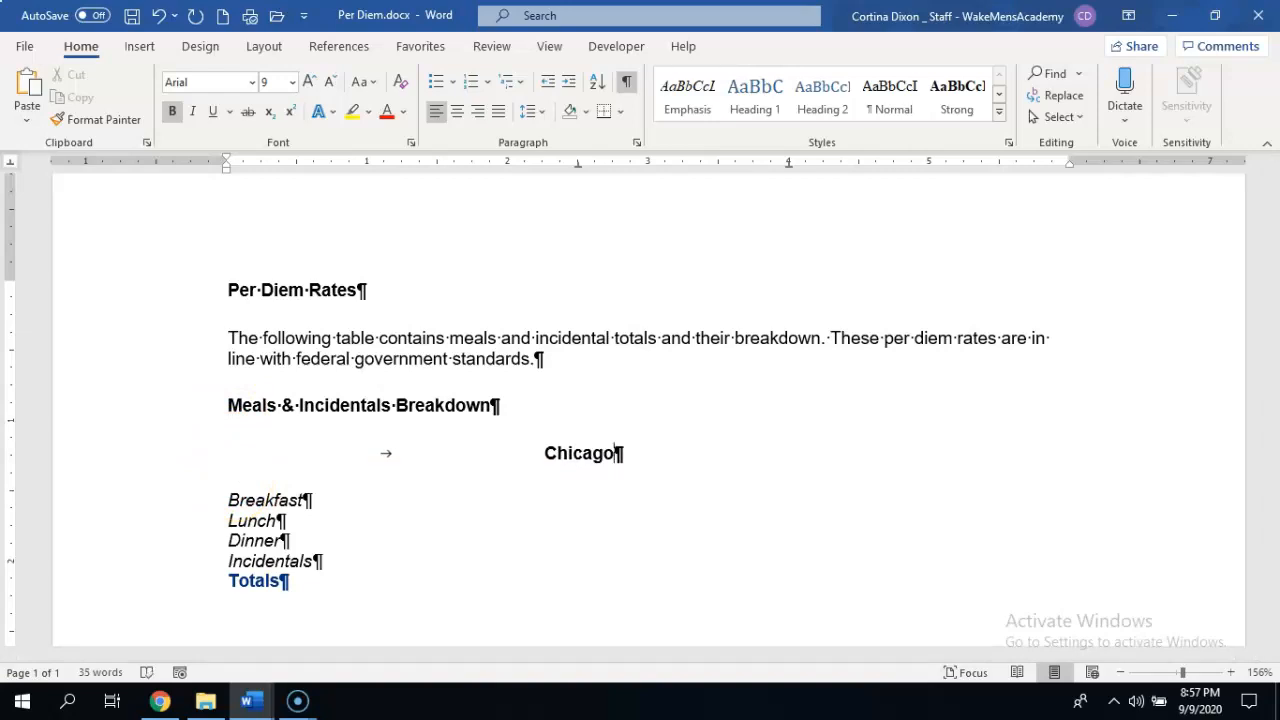
{"action": "key", "text": "Tab"}
{"action": "type", "text": "New York"}
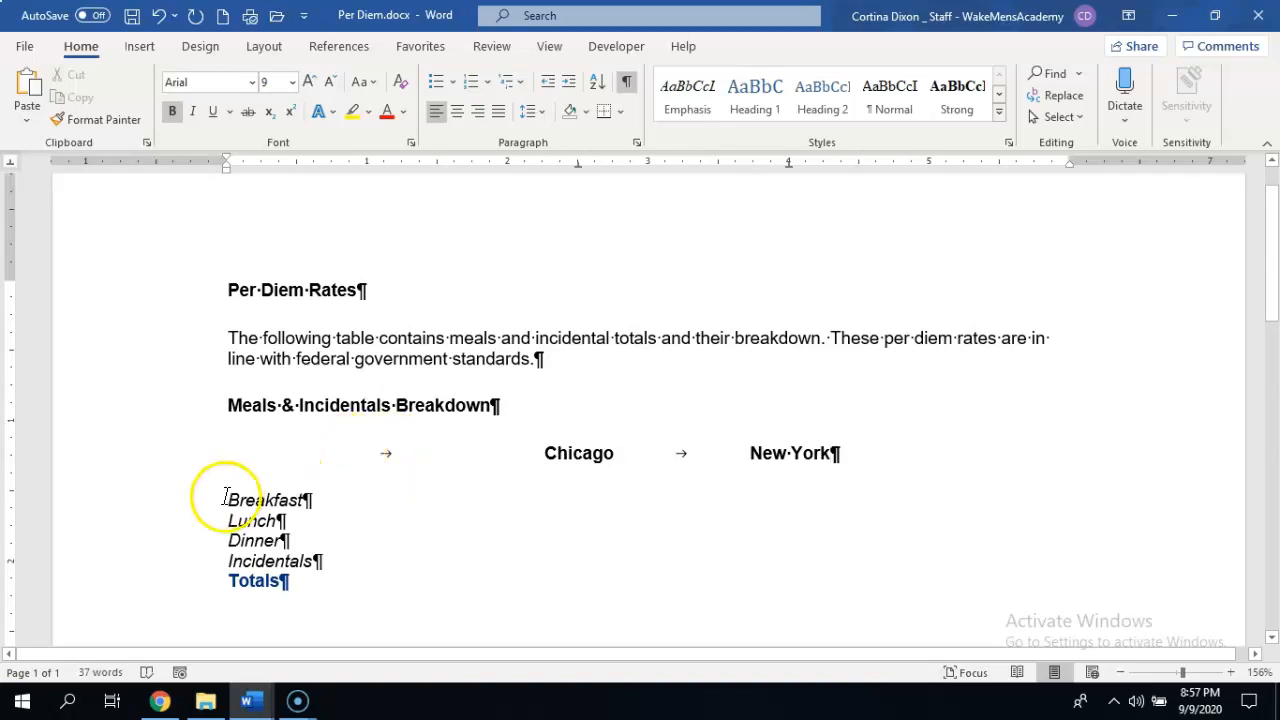
Set a right tab stop at 1 inch for the five lines from Breakfast to Totals.
{"action": "left_click_drag", "start_coordinate": [240, 500], "coordinate": [323, 591]}
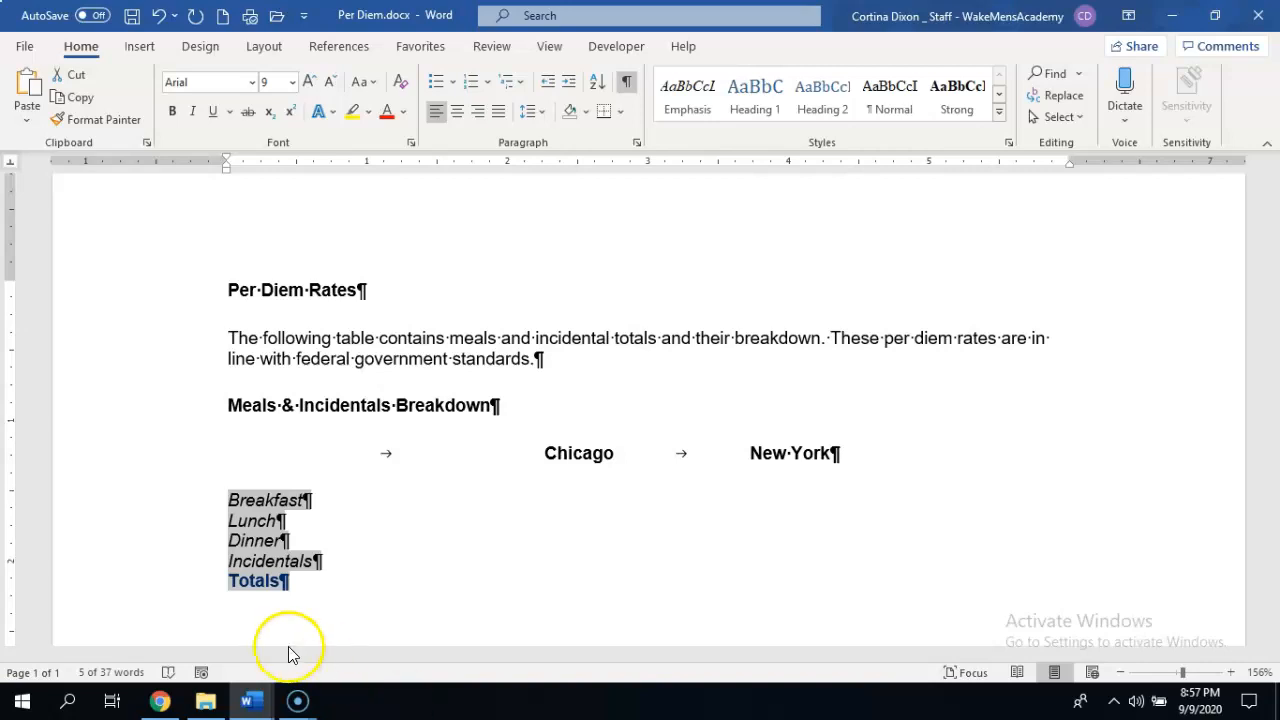
{"action": "left_click", "coordinate": [68, 124]}
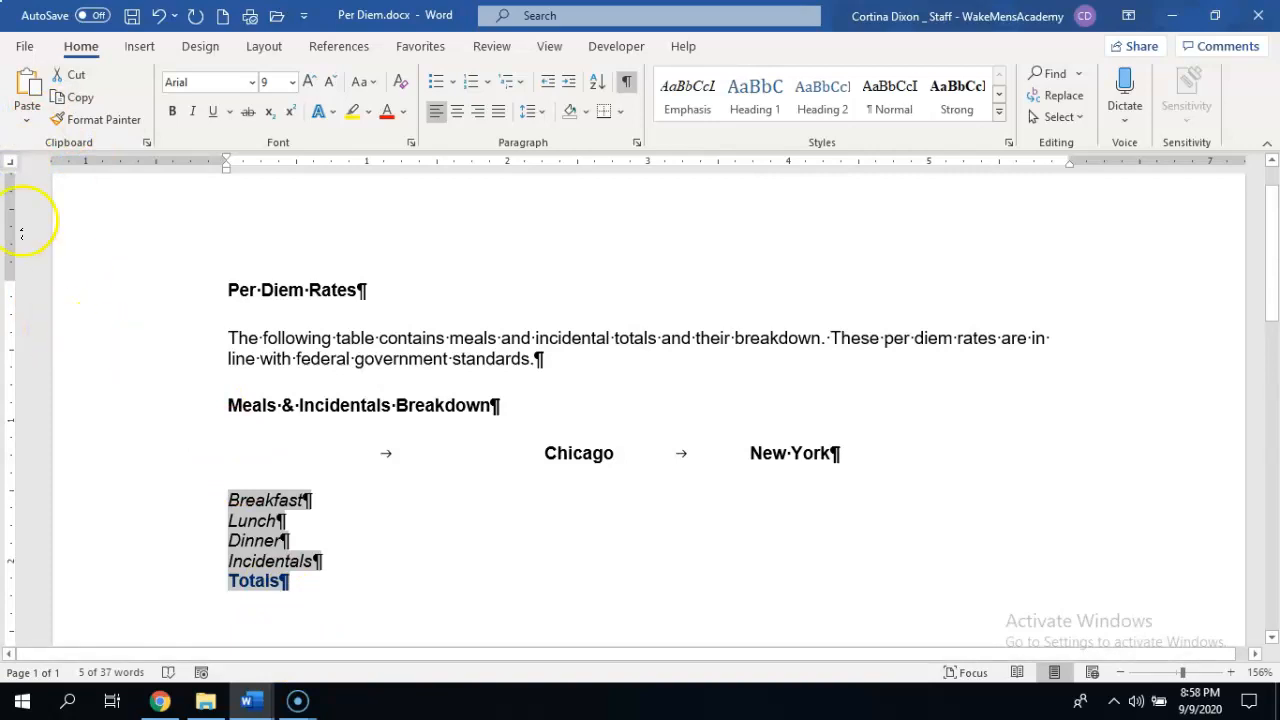
{"action": "left_click", "coordinate": [10, 162]}
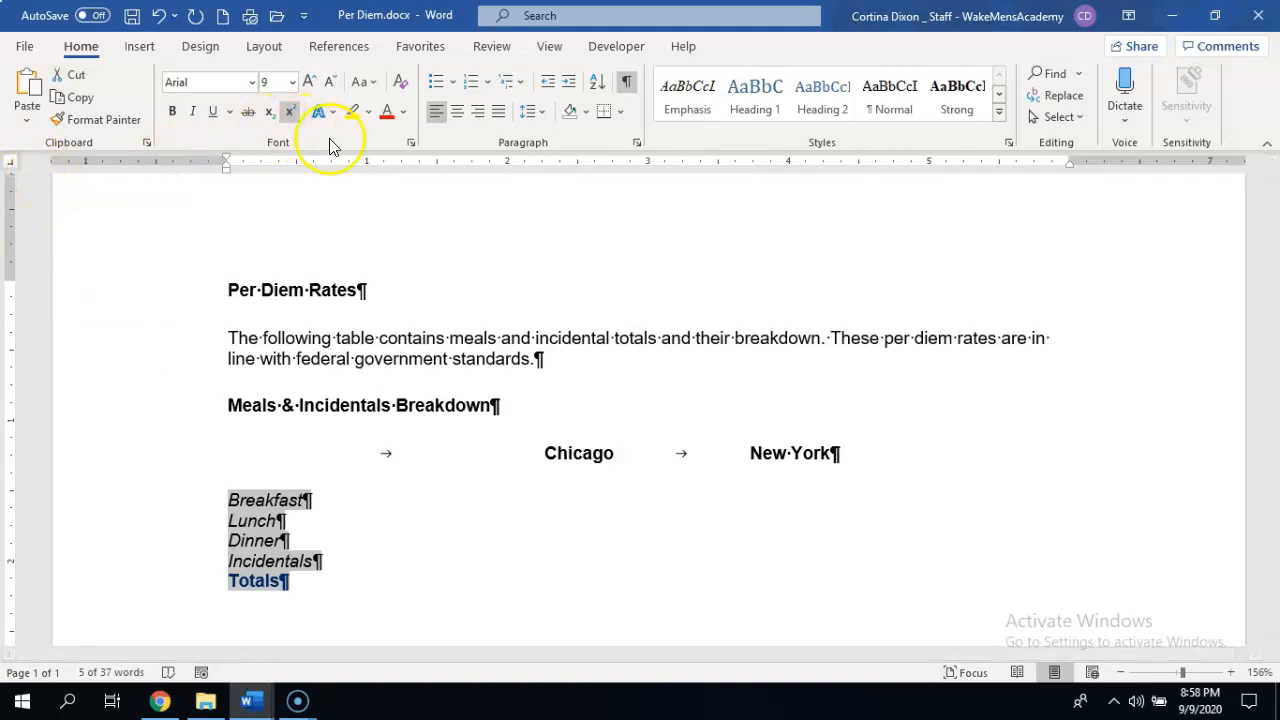
{"action": "left_click", "coordinate": [368, 163]}
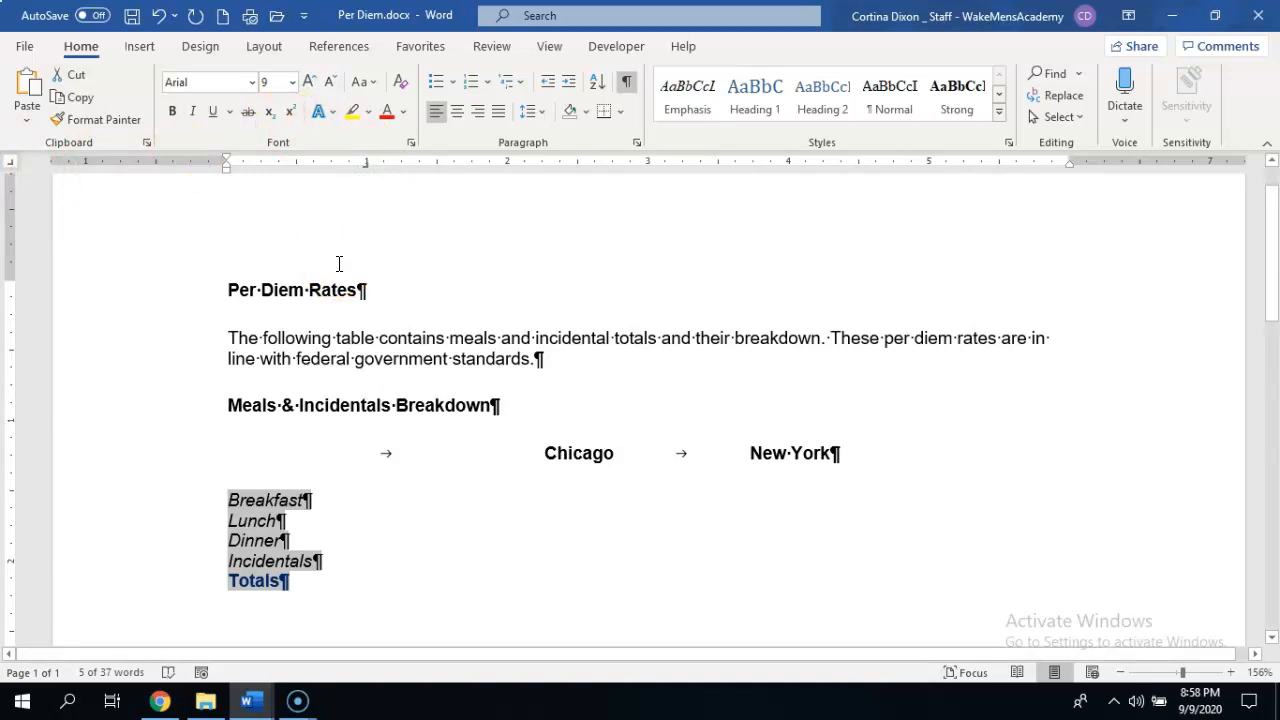
{"action": "left_click", "coordinate": [588, 575]}
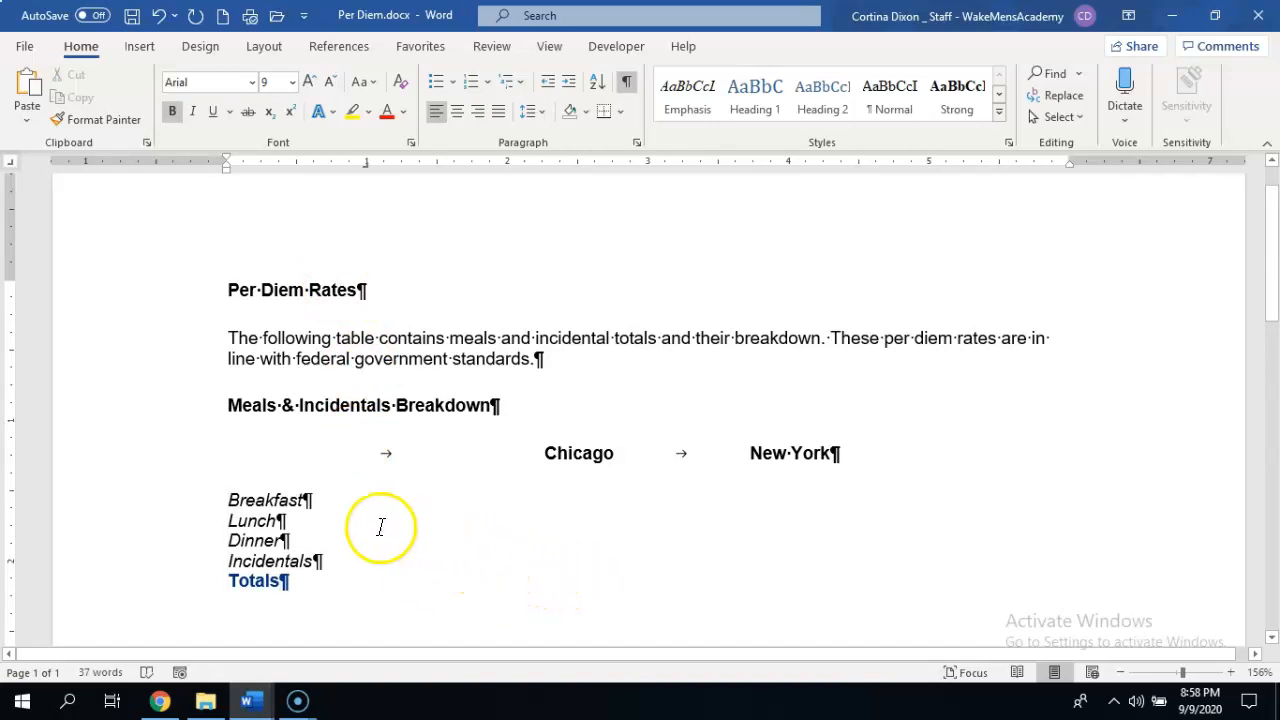
Align Breakfast, Lunch, Dinner and Incidentals to the right tab stop by inserting a tab before each.
{"action": "left_click", "coordinate": [234, 499]}
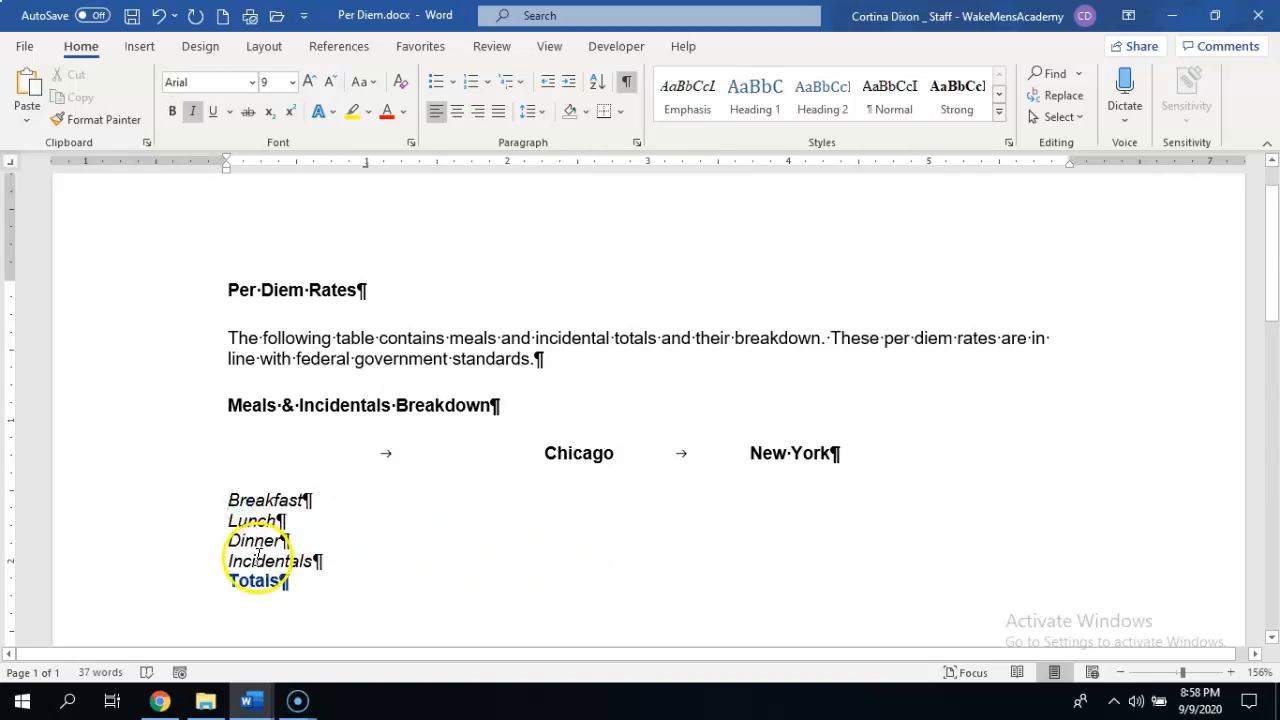
{"action": "key", "text": "Tab"}
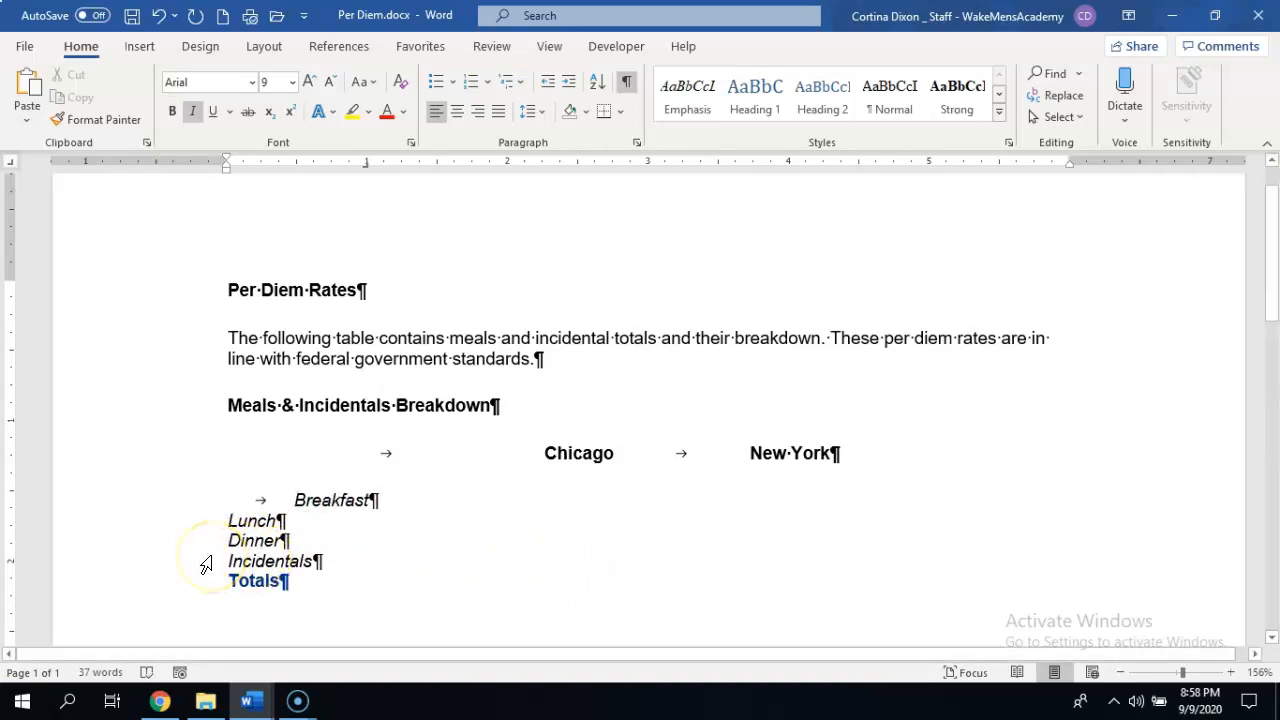
{"action": "left_click", "coordinate": [229, 519]}
{"action": "key", "text": "Tab"}
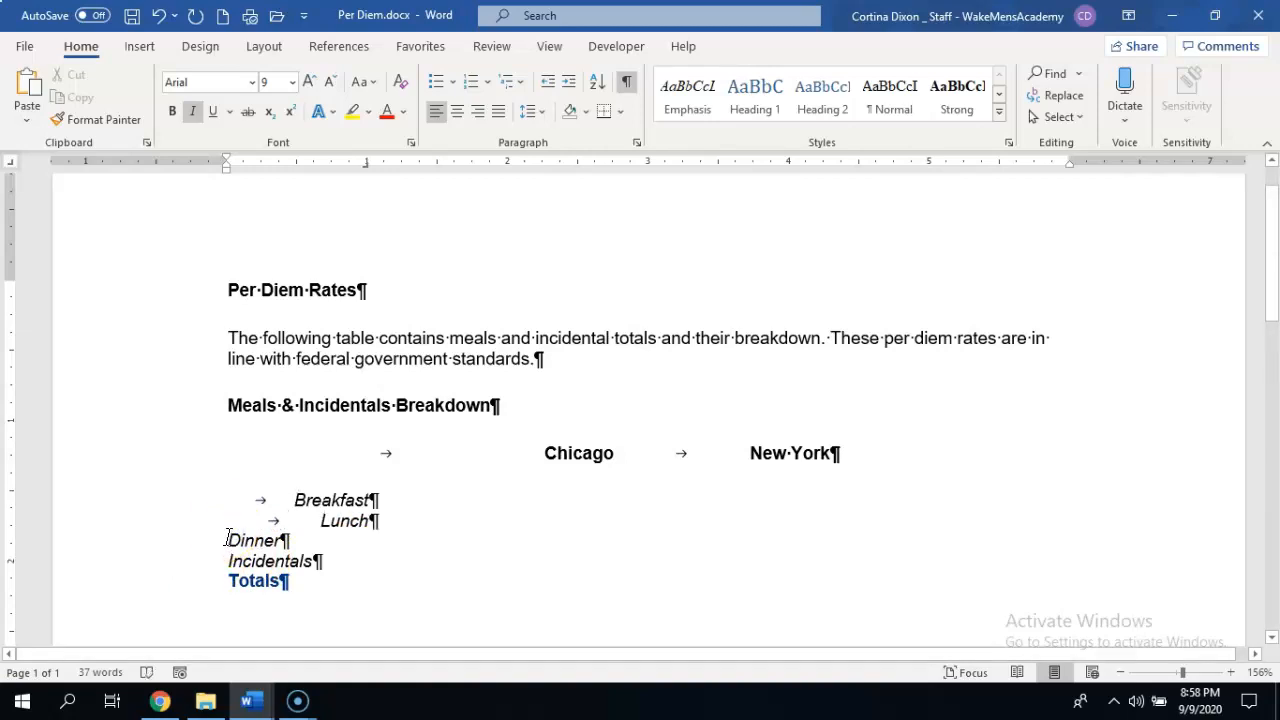
{"action": "left_click", "coordinate": [228, 540]}
{"action": "key", "text": "Tab"}
{"action": "left_click", "coordinate": [229, 560]}
{"action": "key", "text": "Tab"}
{"action": "left_click", "coordinate": [290, 507]}
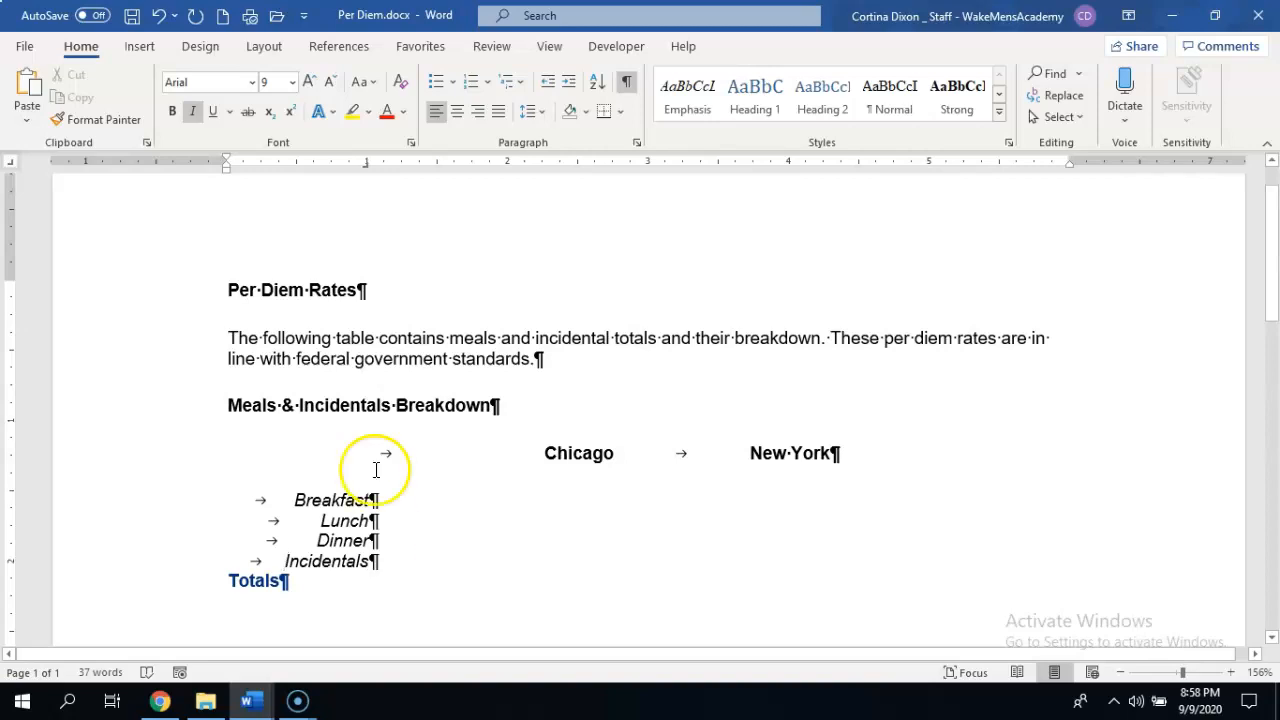
Set a decimal tab stop at 2.6 inches with dot leader 2 for the five lines from Breakfast to Totals.
{"action": "left_click_drag", "start_coordinate": [294, 495], "coordinate": [427, 576]}
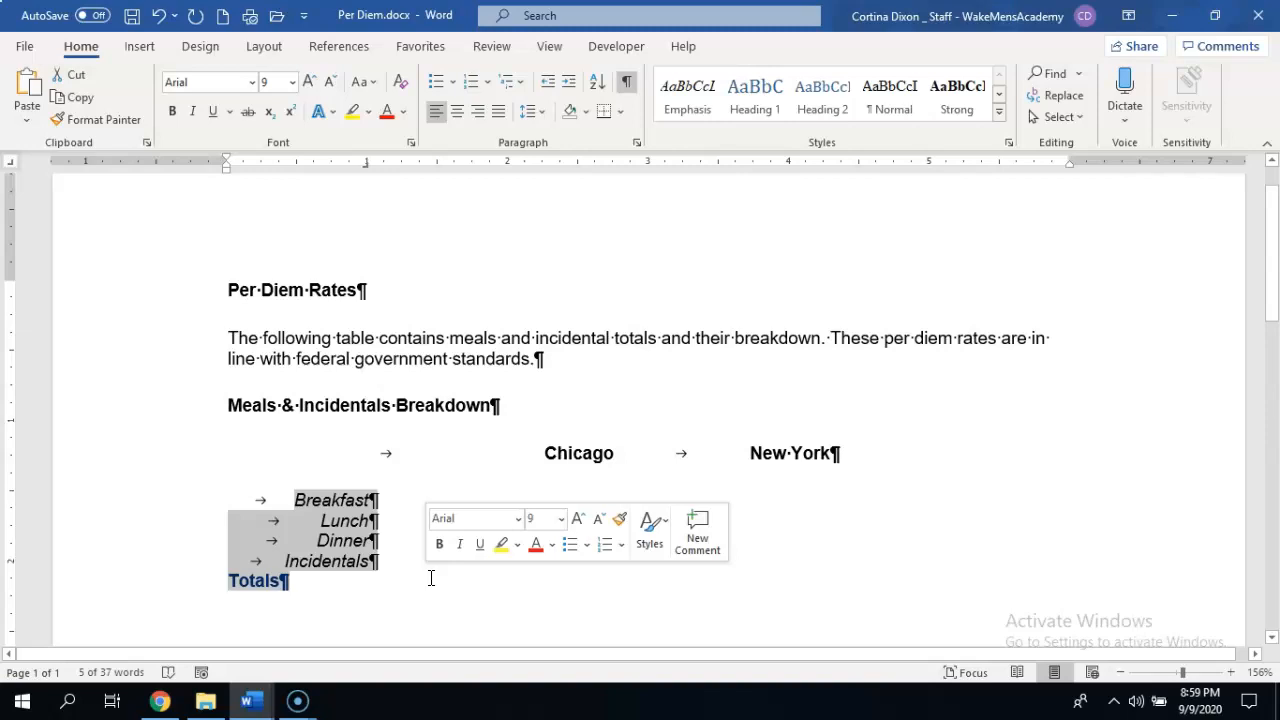
{"action": "left_click", "coordinate": [637, 143]}
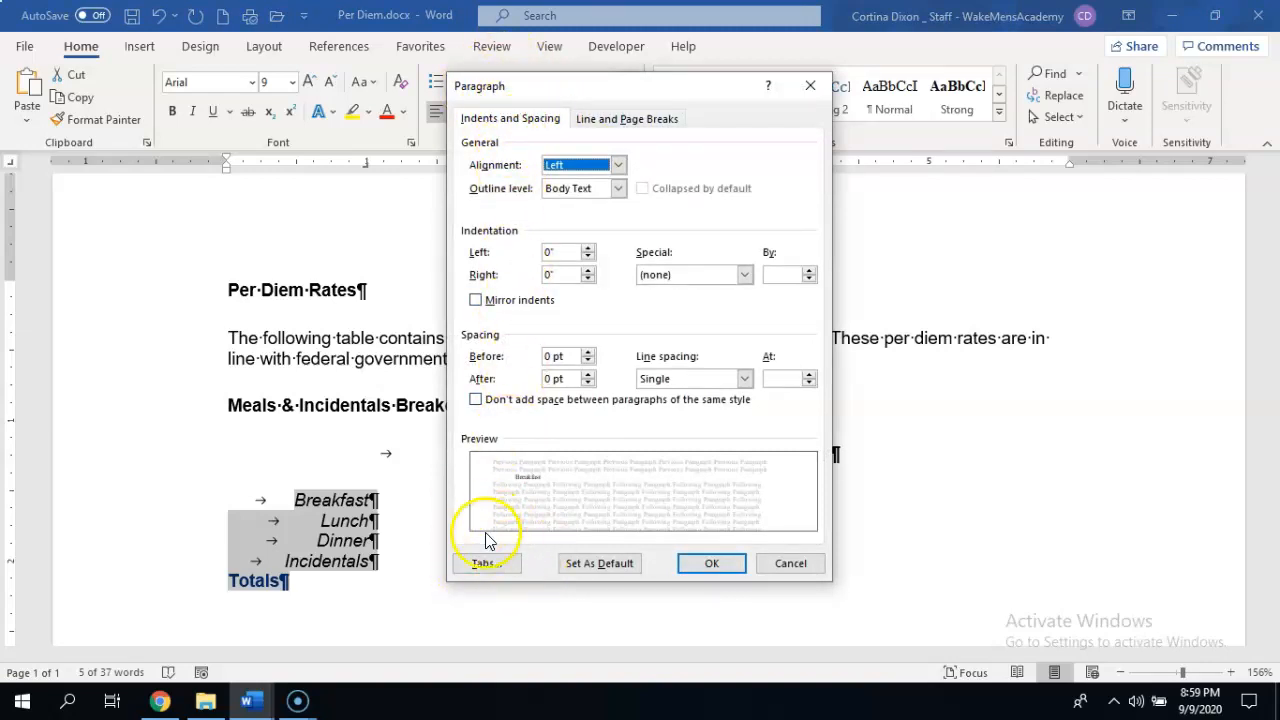
{"action": "left_click", "coordinate": [490, 563]}
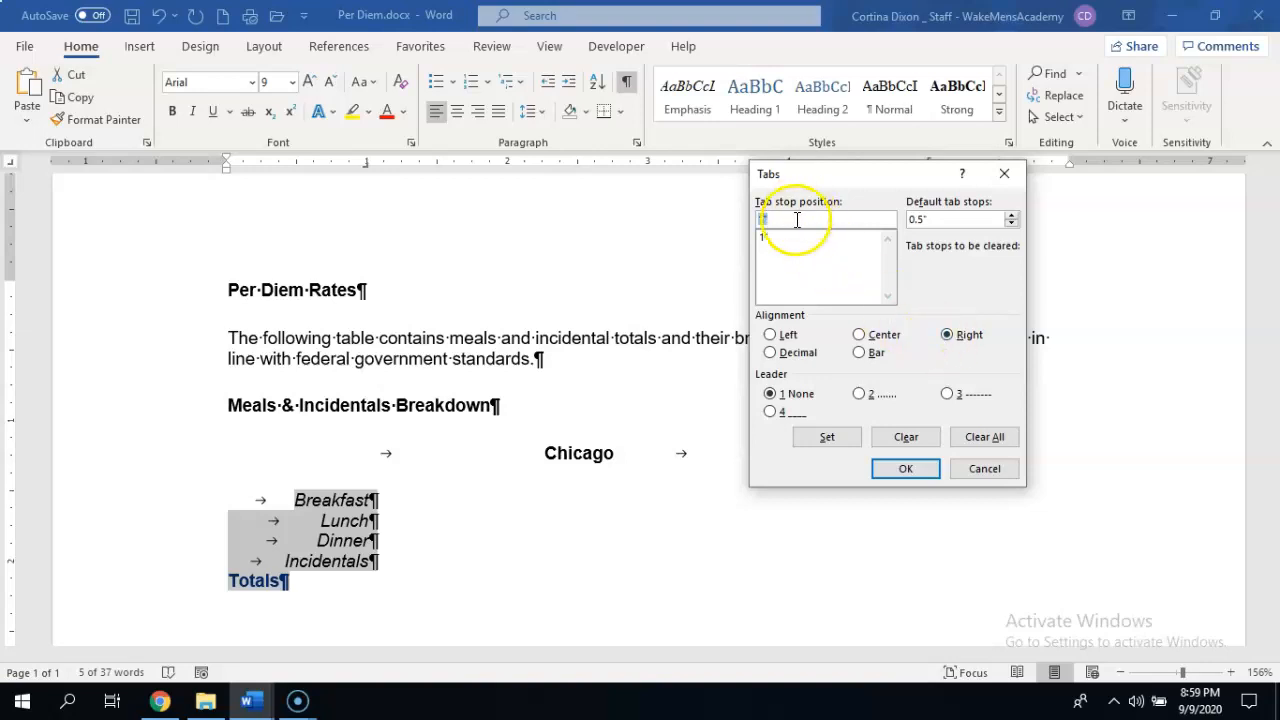
{"action": "type", "text": "2.6"}
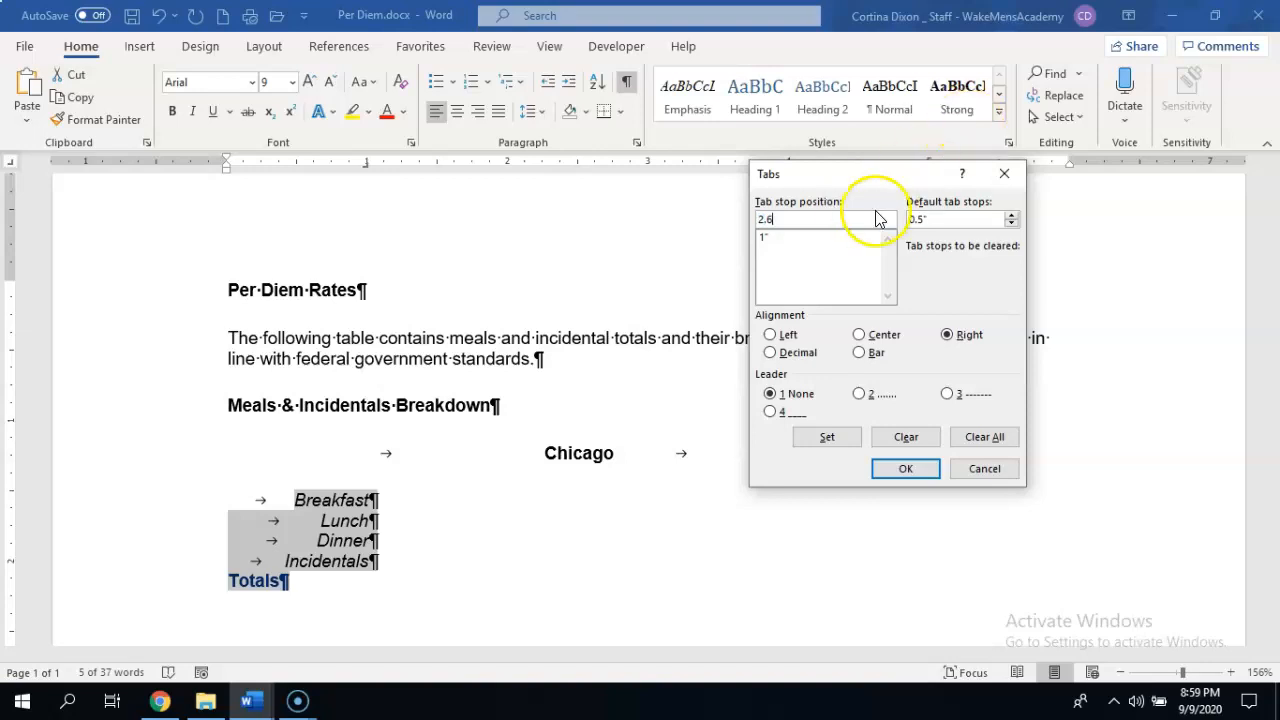
{"action": "left_click", "coordinate": [808, 238]}
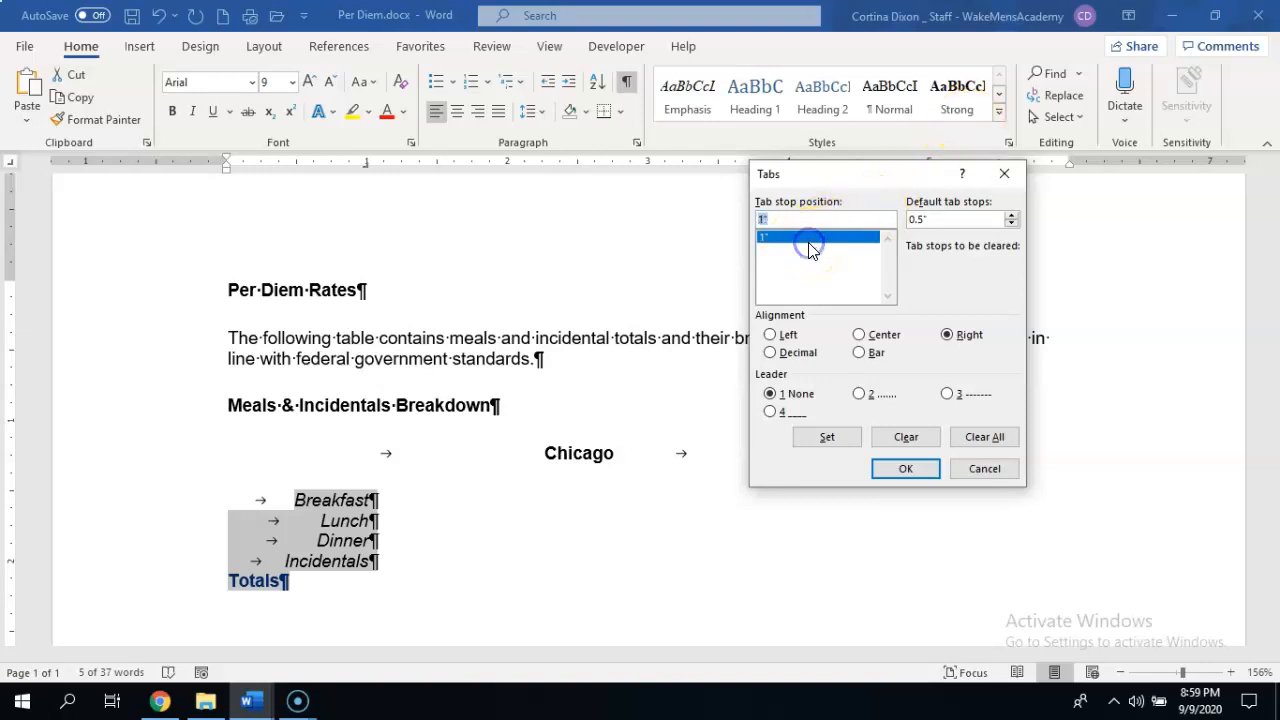
{"action": "key", "text": "BackSpace"}
{"action": "type", "text": "2.6"}
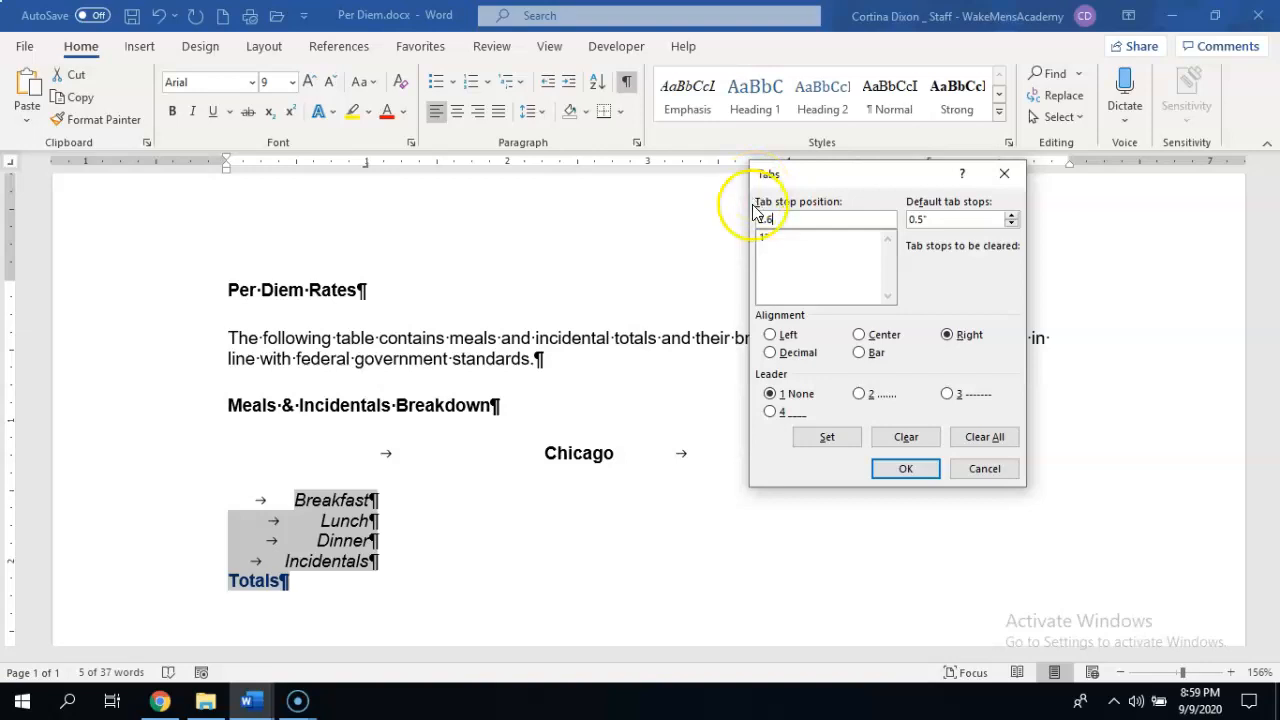
{"action": "left_click", "coordinate": [804, 354]}
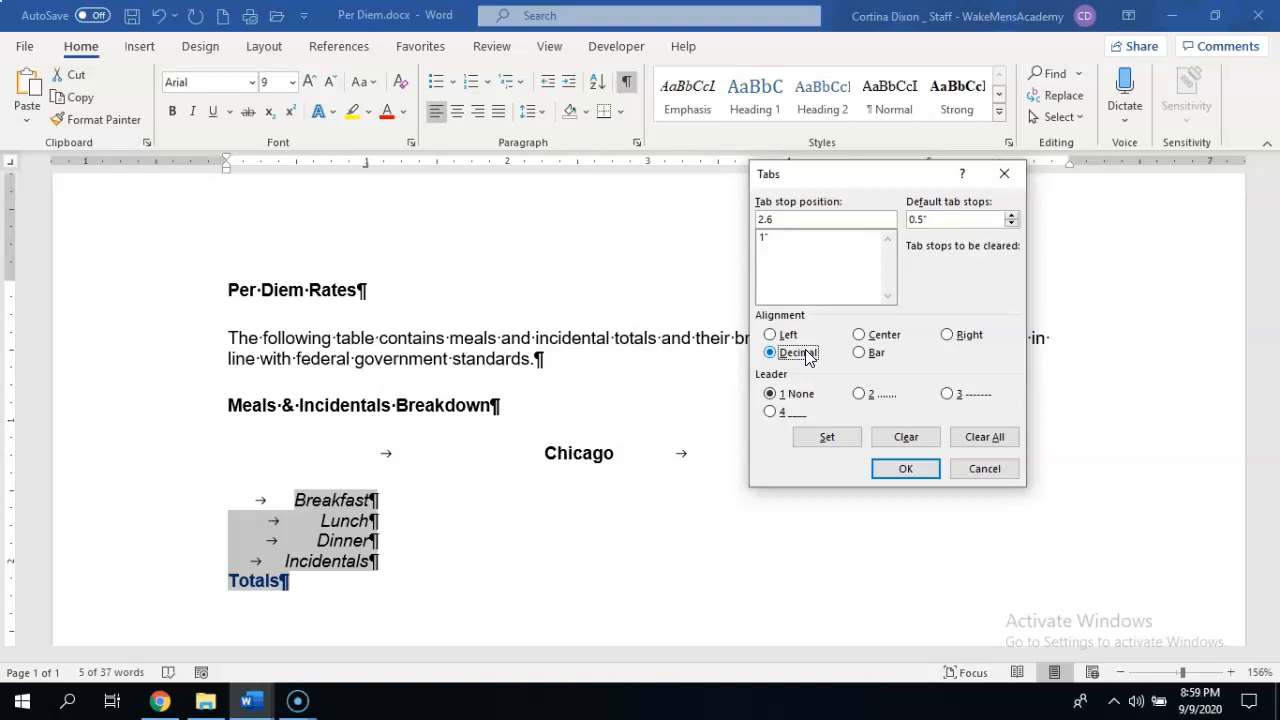
{"action": "left_click", "coordinate": [886, 397]}
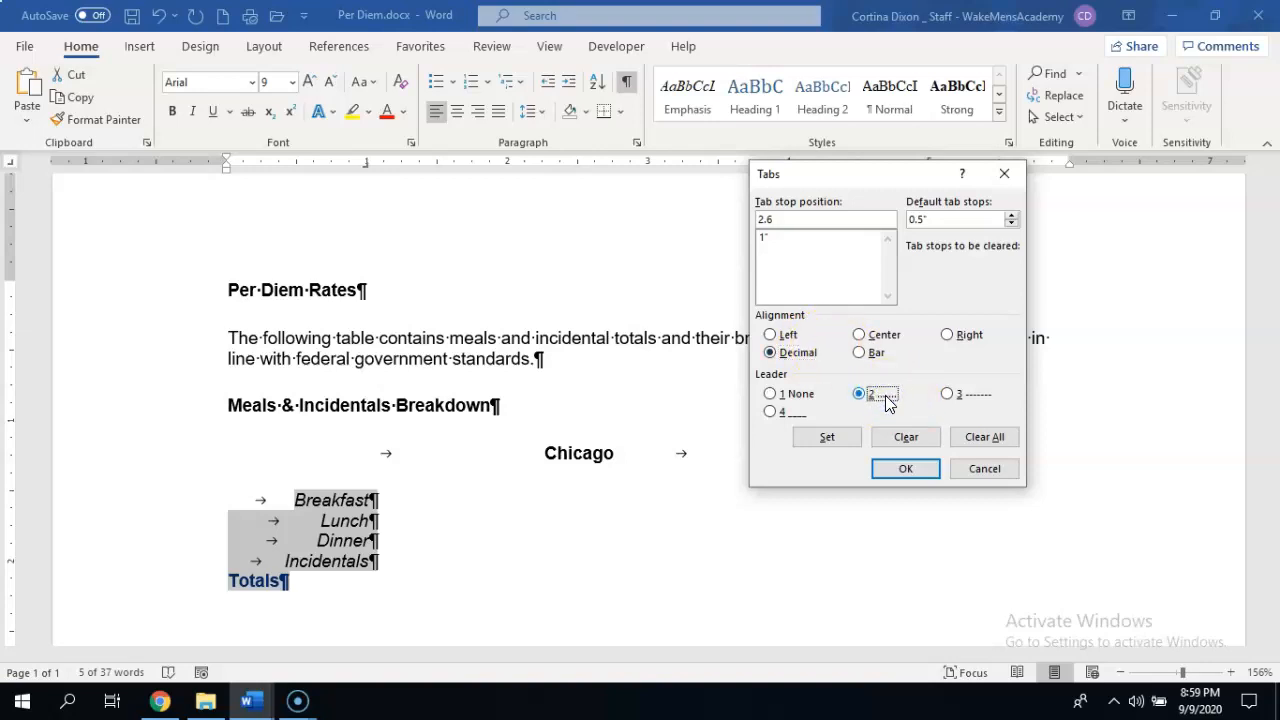
{"action": "left_click", "coordinate": [834, 437]}
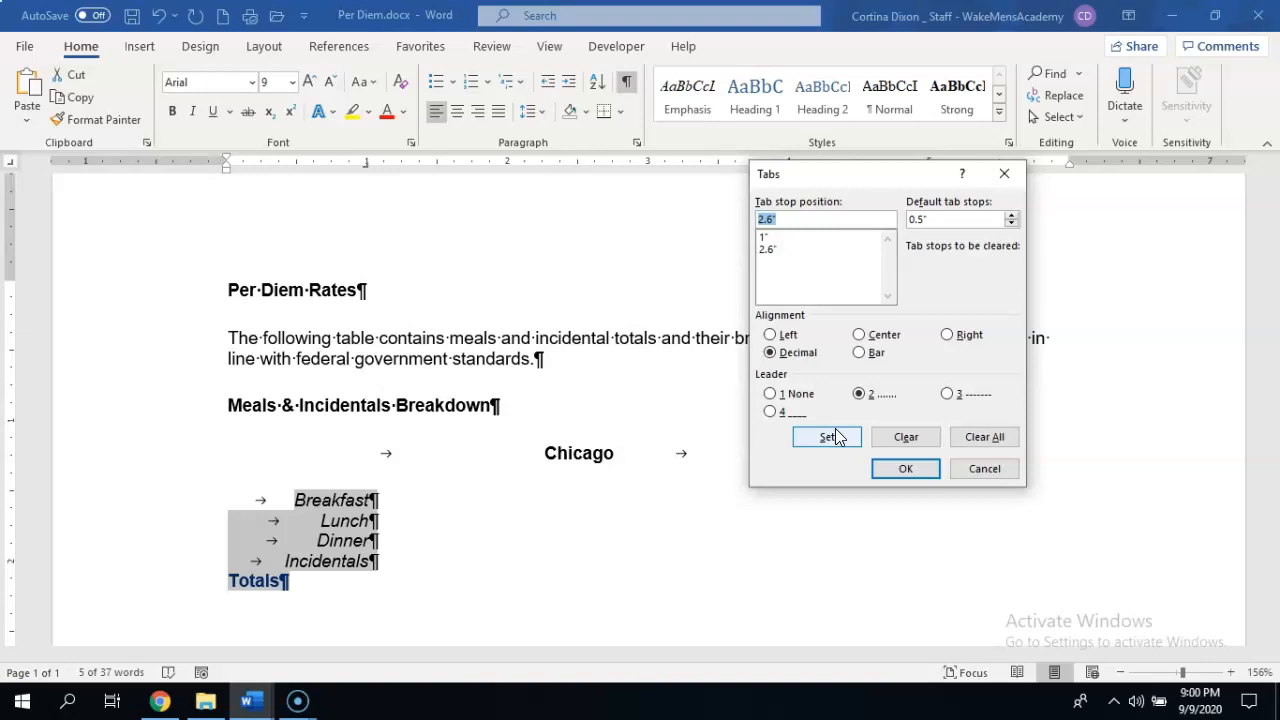
{"action": "left_click", "coordinate": [906, 474]}
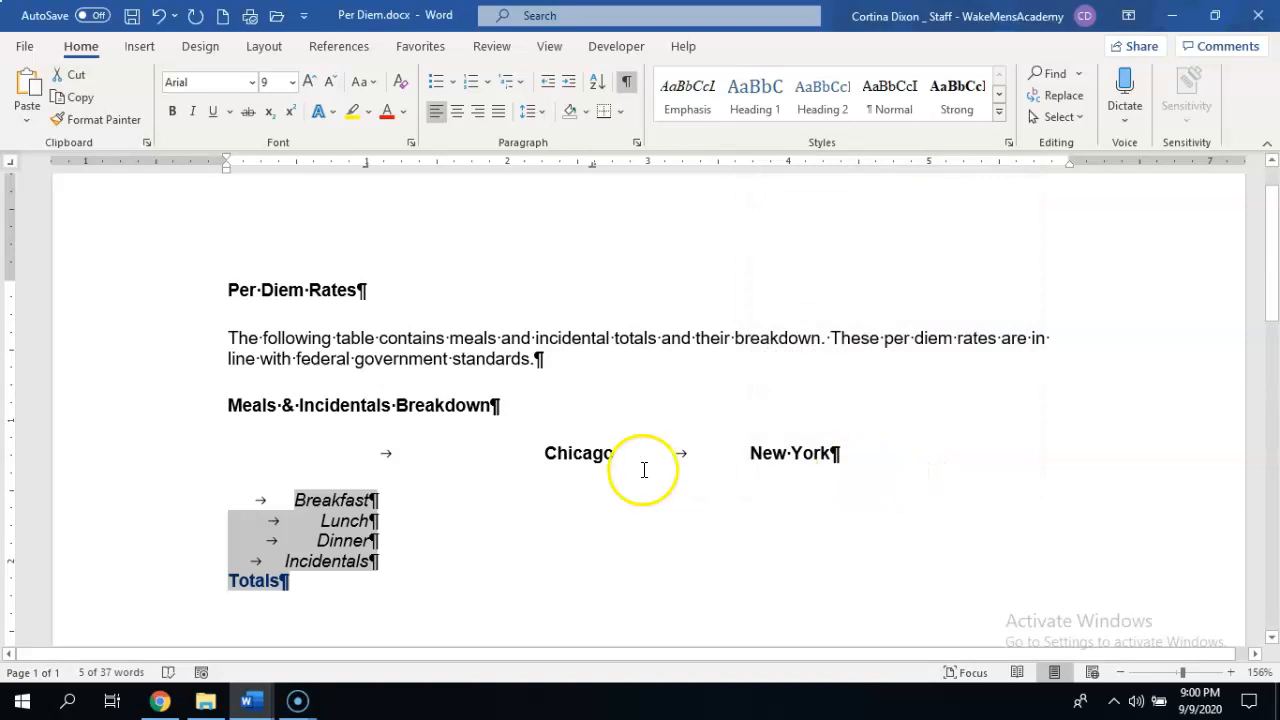
Enter $10.98 as the Breakfast rate for Chicago at the decimal tab stop.
{"action": "left_click", "coordinate": [383, 501]}
{"action": "key", "text": "Tab"}
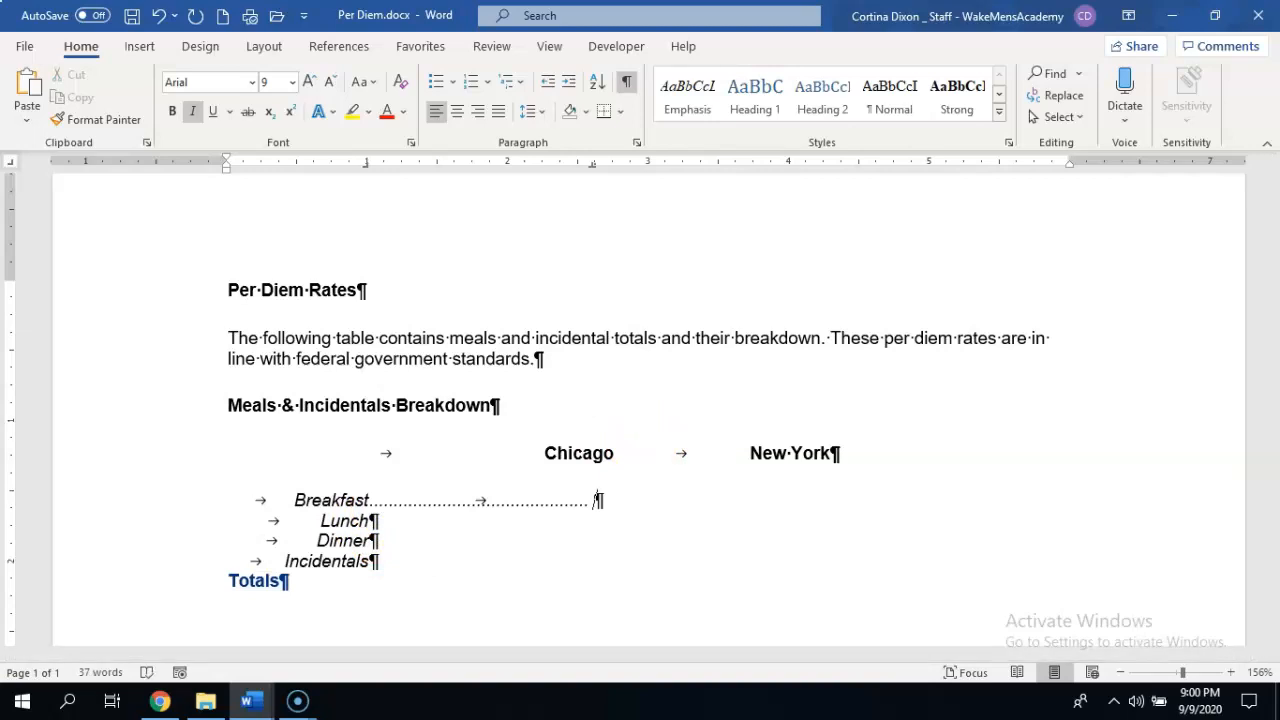
{"action": "type", "text": "$10.98"}
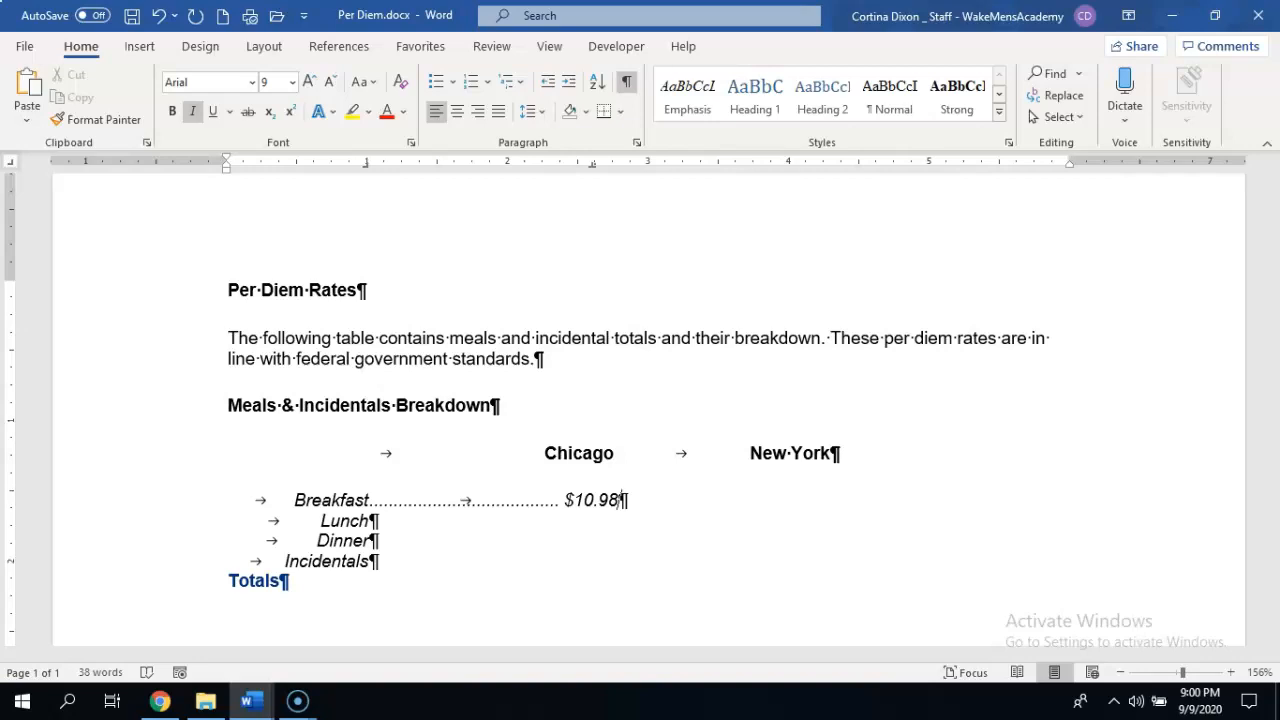
{"action": "key", "text": "Tab"}
{"action": "type", "text": "'"}
{"action": "key", "text": "BackSpace"}
{"action": "key", "text": "Tab"}
{"action": "key", "text": "BackSpace"}
{"action": "key", "text": "BackSpace"}
Add a decimal tab stop at 4.1 inches with dot leader 2 for the five lines from Breakfast to Totals.
{"action": "left_click_drag", "start_coordinate": [298, 497], "coordinate": [463, 609]}
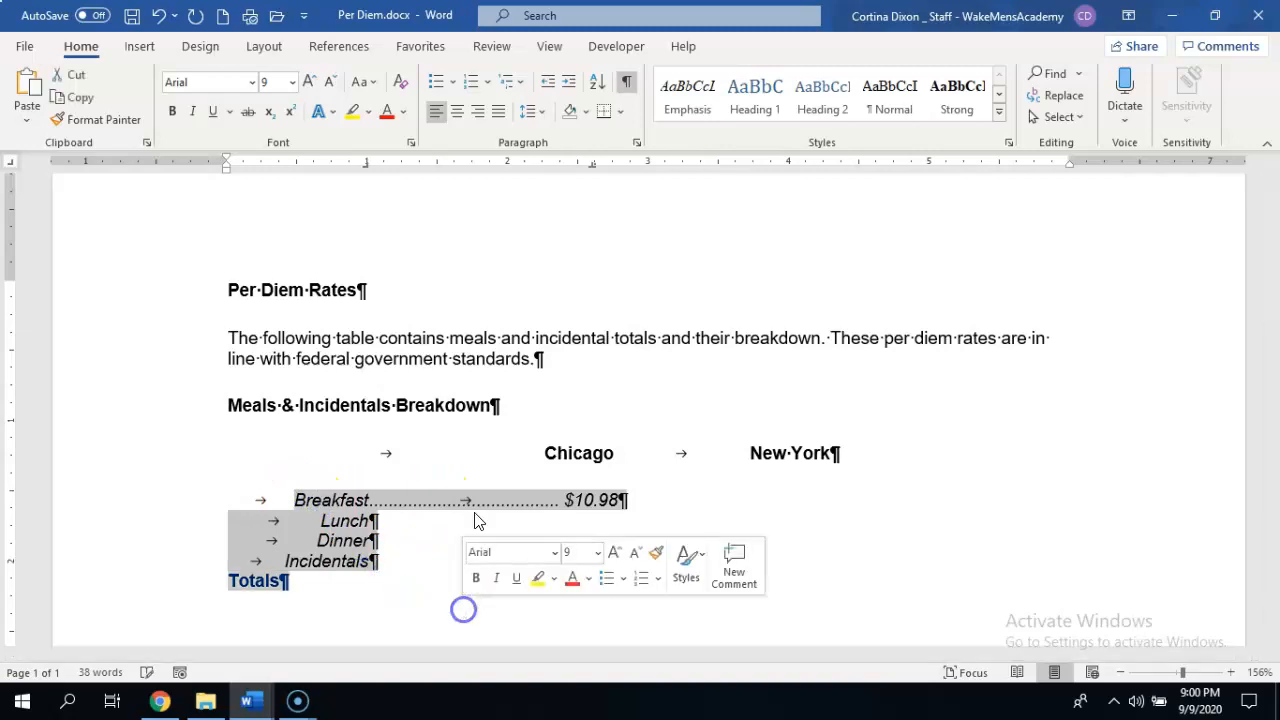
{"action": "left_click", "coordinate": [636, 142]}
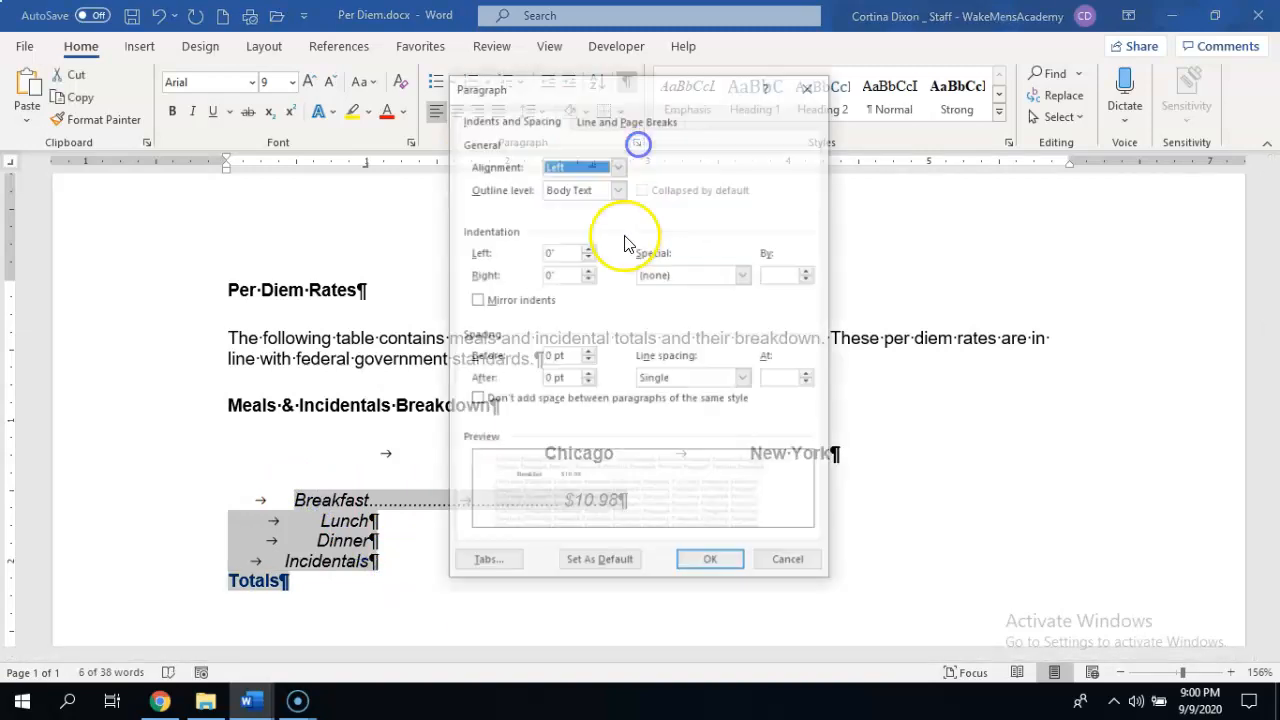
{"action": "left_click", "coordinate": [490, 556]}
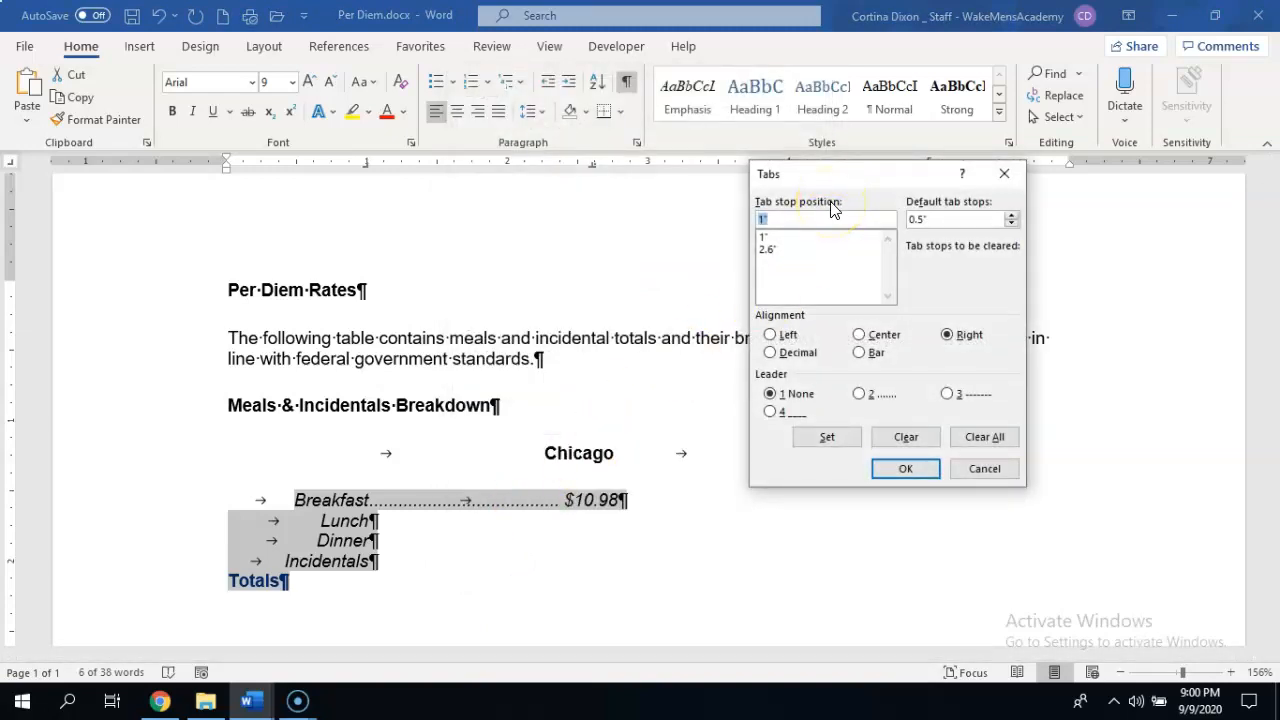
{"action": "type", "text": "4.1"}
{"action": "left_click", "coordinate": [790, 353]}
{"action": "left_click", "coordinate": [862, 396]}
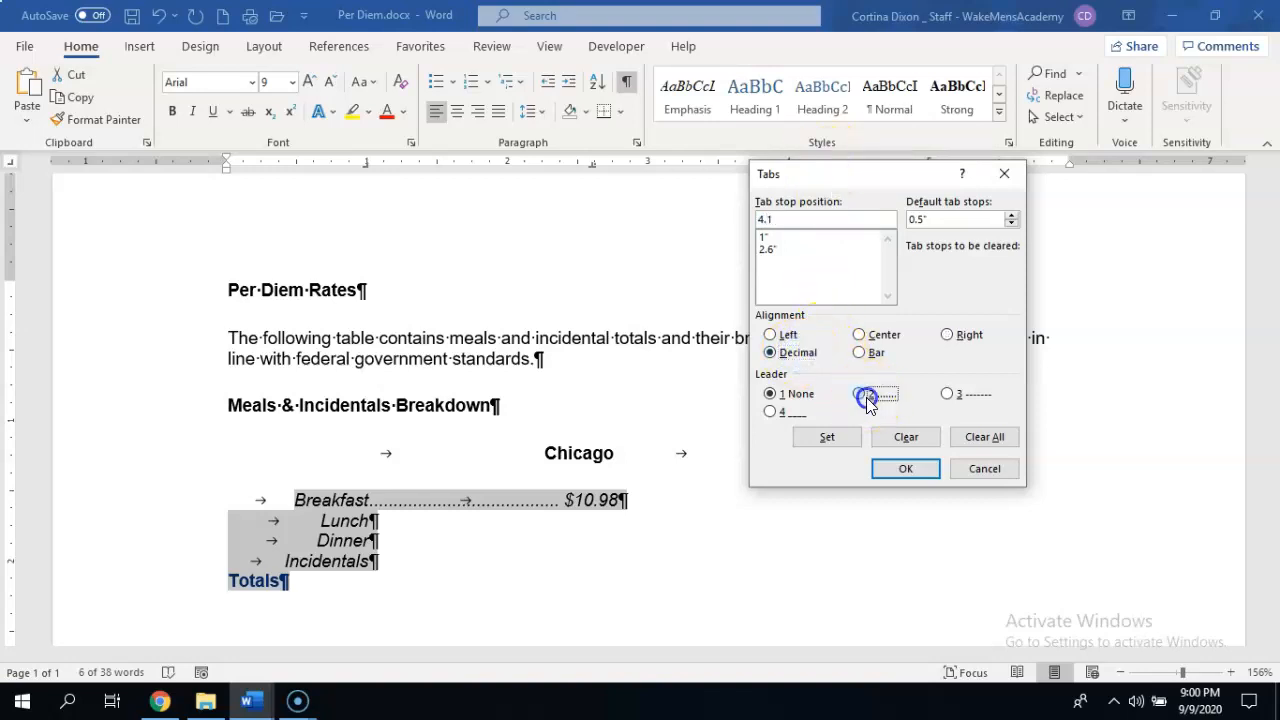
{"action": "left_click", "coordinate": [827, 442]}
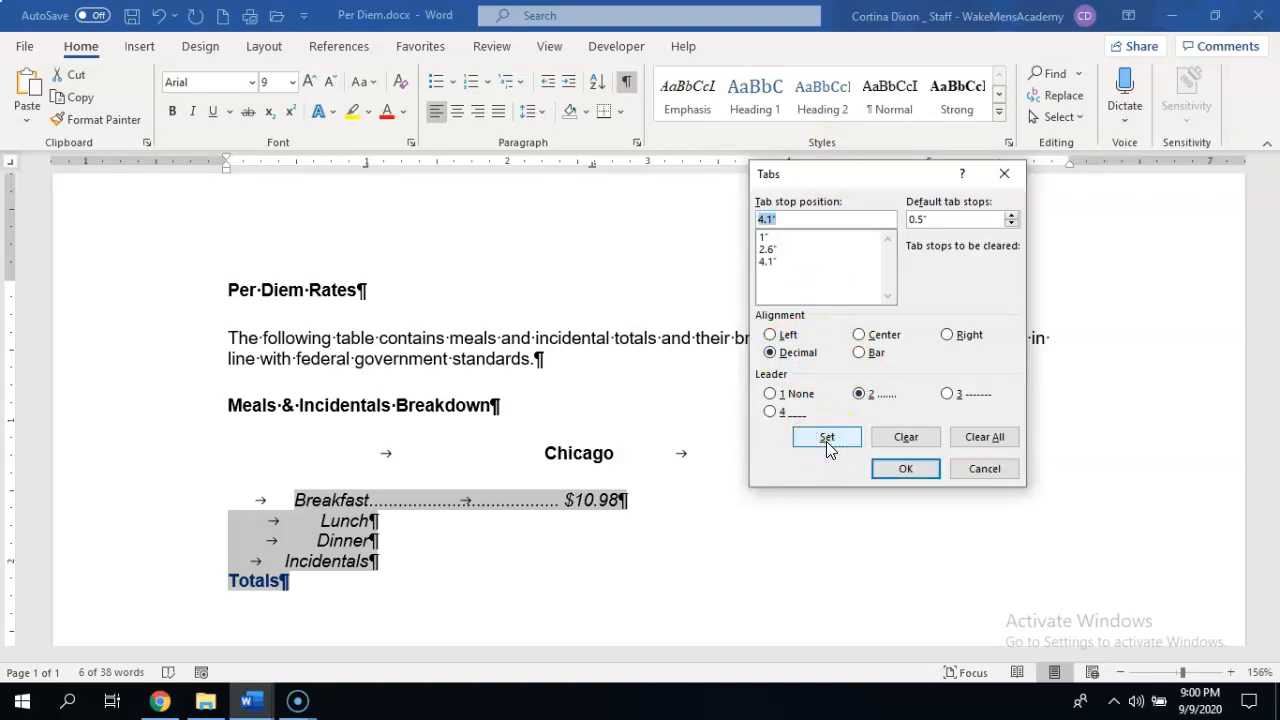
{"action": "left_click", "coordinate": [905, 468]}
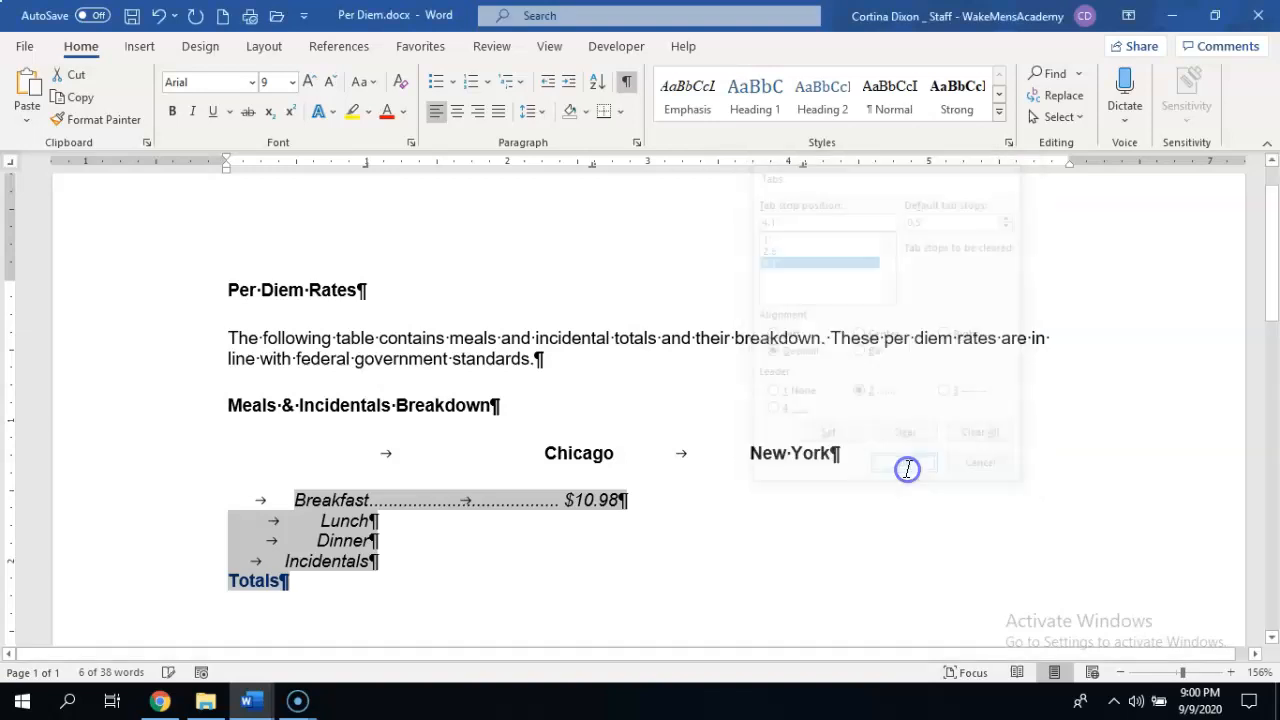
{"action": "key", "text": "Delete"}
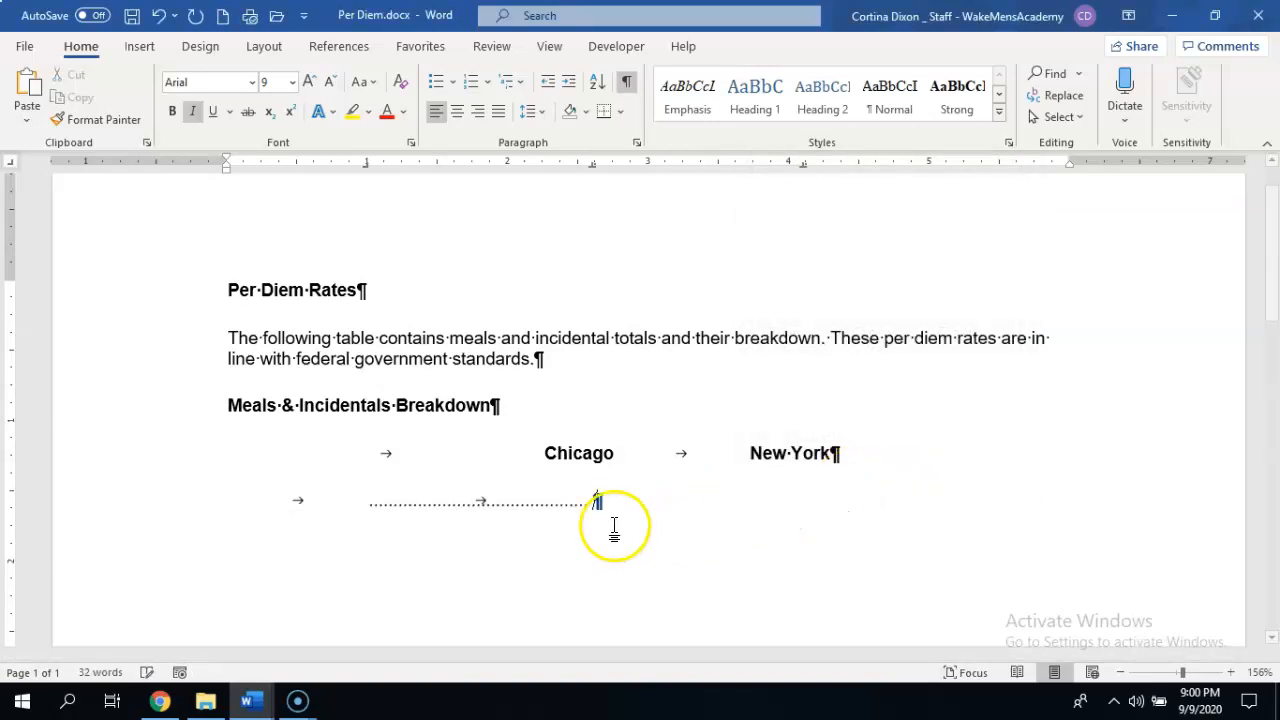
{"action": "left_click", "coordinate": [159, 15]}
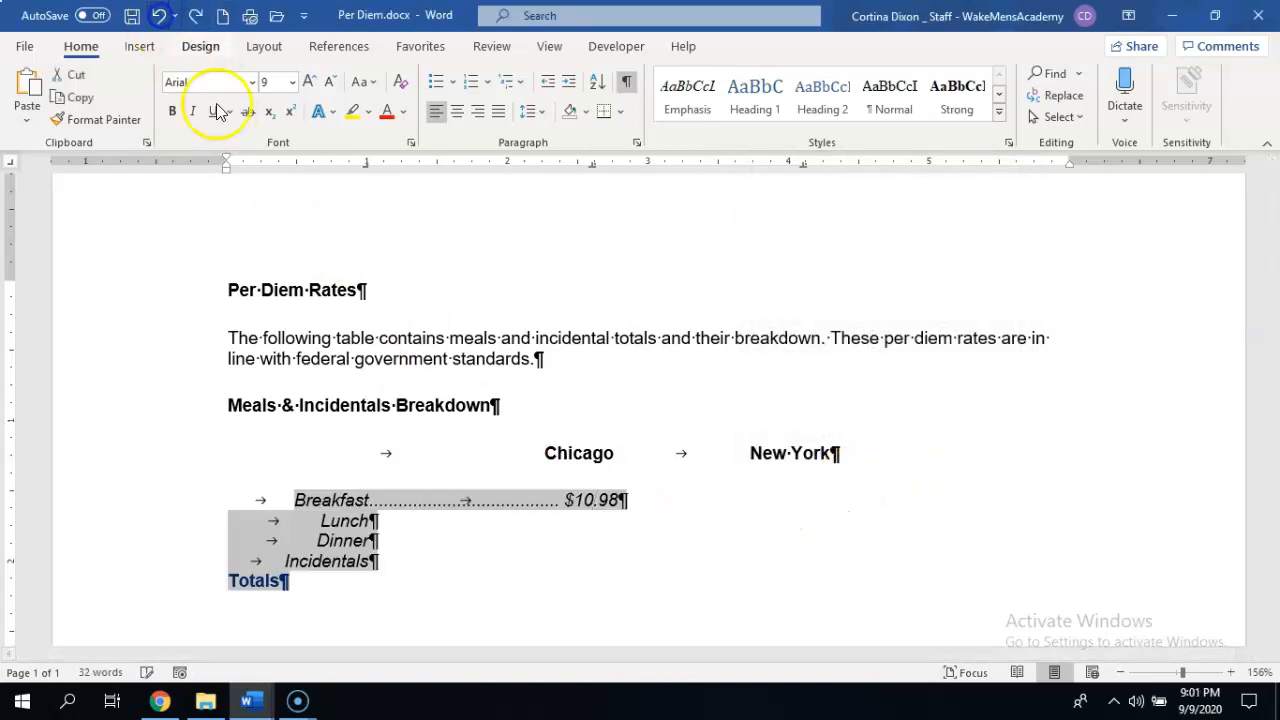
Enter $12.50 as the Breakfast rate for New York at the second decimal tab stop.
{"action": "left_click", "coordinate": [644, 503]}
{"action": "key", "text": "Tab"}
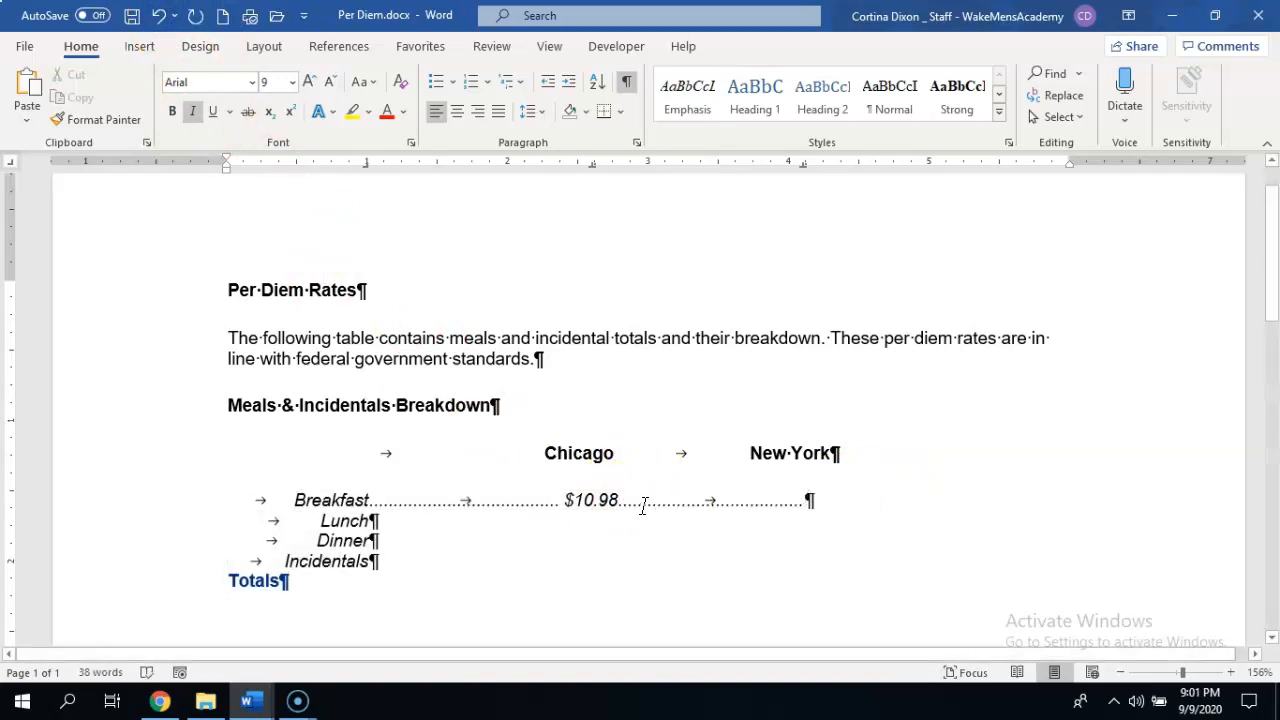
{"action": "type", "text": "$12"}
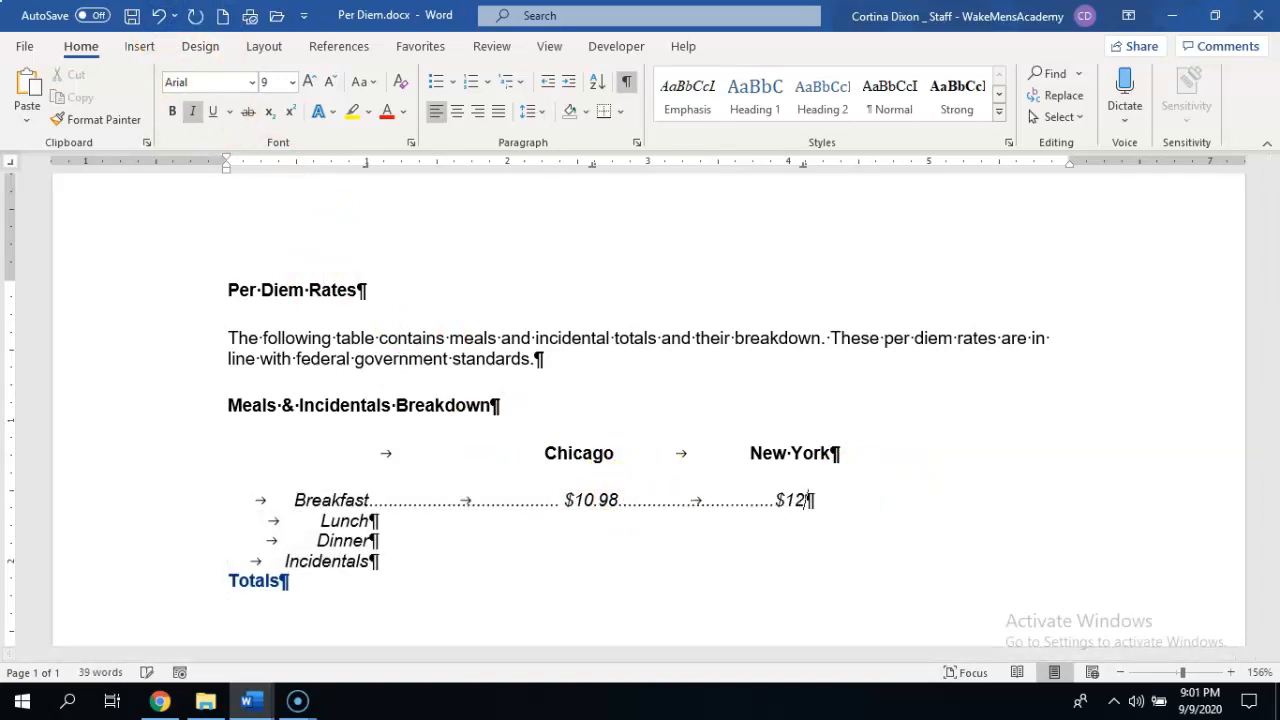
{"action": "type", "text": ".50"}
Enter the Lunch rates at the decimal tab stops: 15.01 for Chicago and 16.54 for New York.
{"action": "left_click", "coordinate": [372, 521]}
{"action": "key", "text": "Tab"}
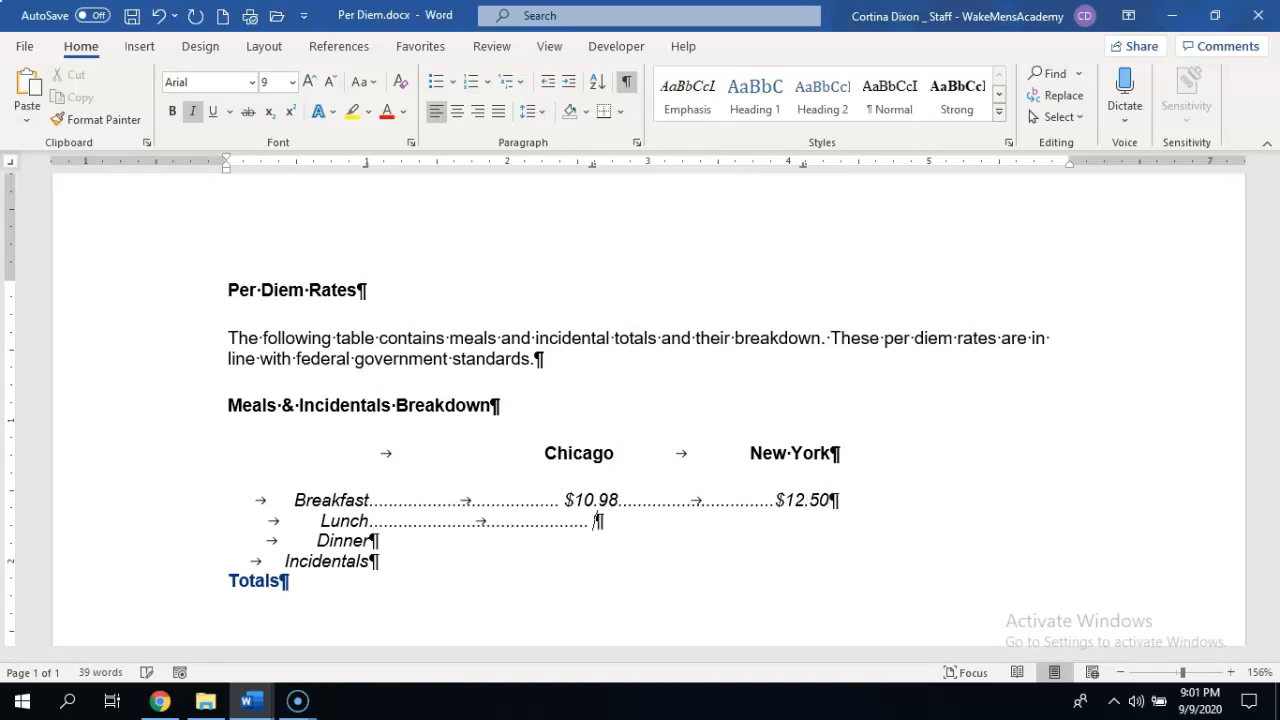
{"action": "type", "text": "15.01"}
{"action": "key", "text": "Tab"}
{"action": "type", "text": "16.54"}
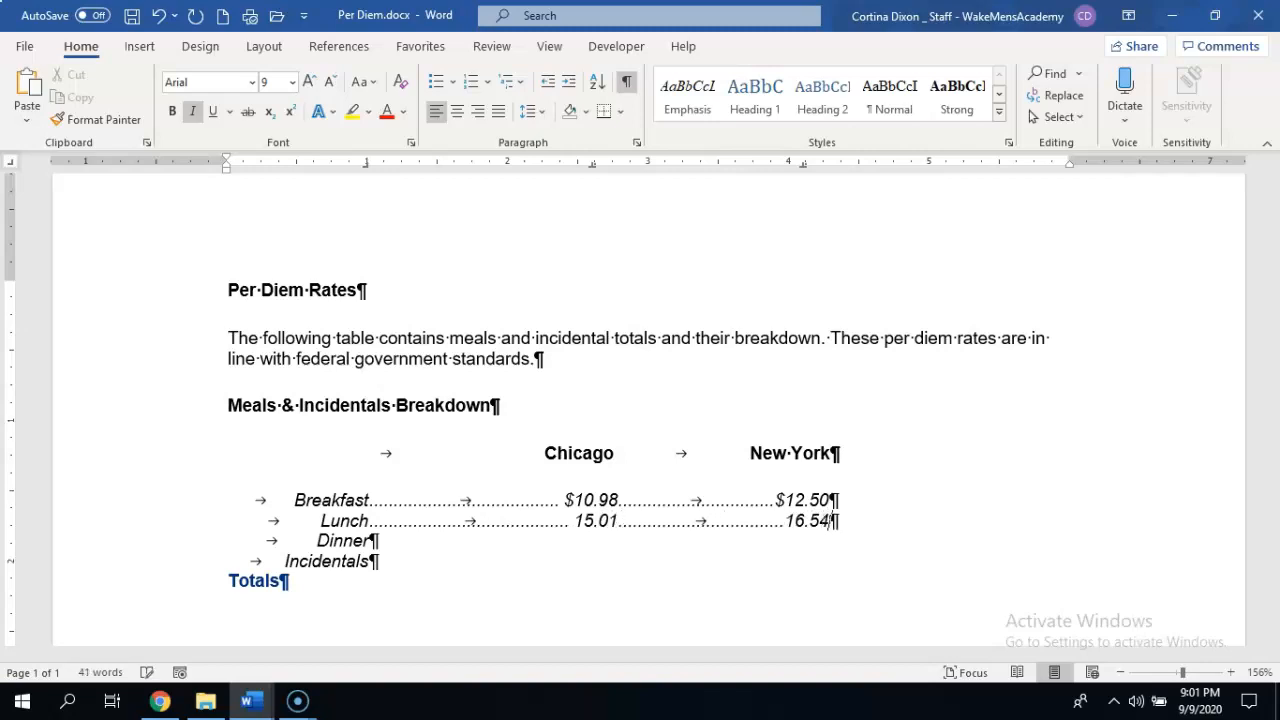
Enter the Dinner rates at the decimal tab stops: 26.78 for Chicago and 31.45 for New York.
{"action": "key", "text": "Down"}
{"action": "key", "text": "Tab"}
{"action": "type", "text": "26"}
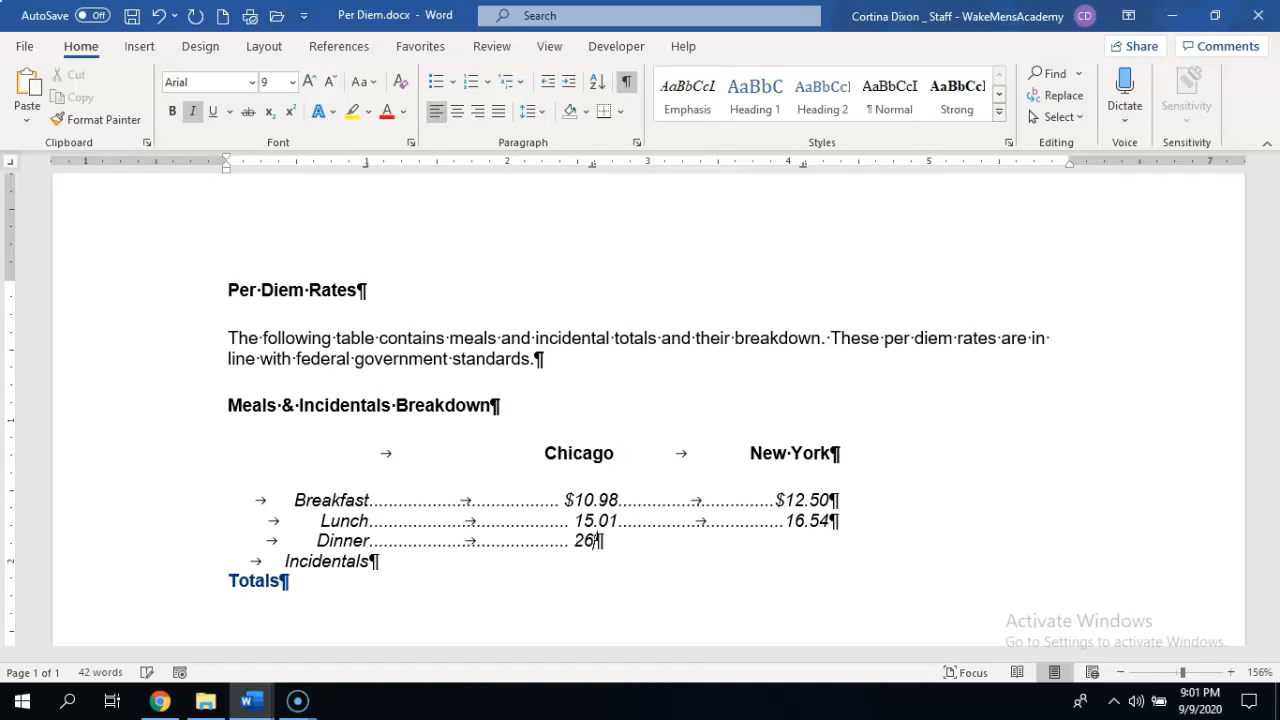
{"action": "type", "text": ".78"}
{"action": "key", "text": "Tab"}
{"action": "type", "text": "31.45"}
Enter 3.00 as the Incidentals rate for both Chicago and New York at the decimal tab stops.
{"action": "key", "text": "Down"}
{"action": "key", "text": "Tab"}
{"action": "key", "text": "Tab"}
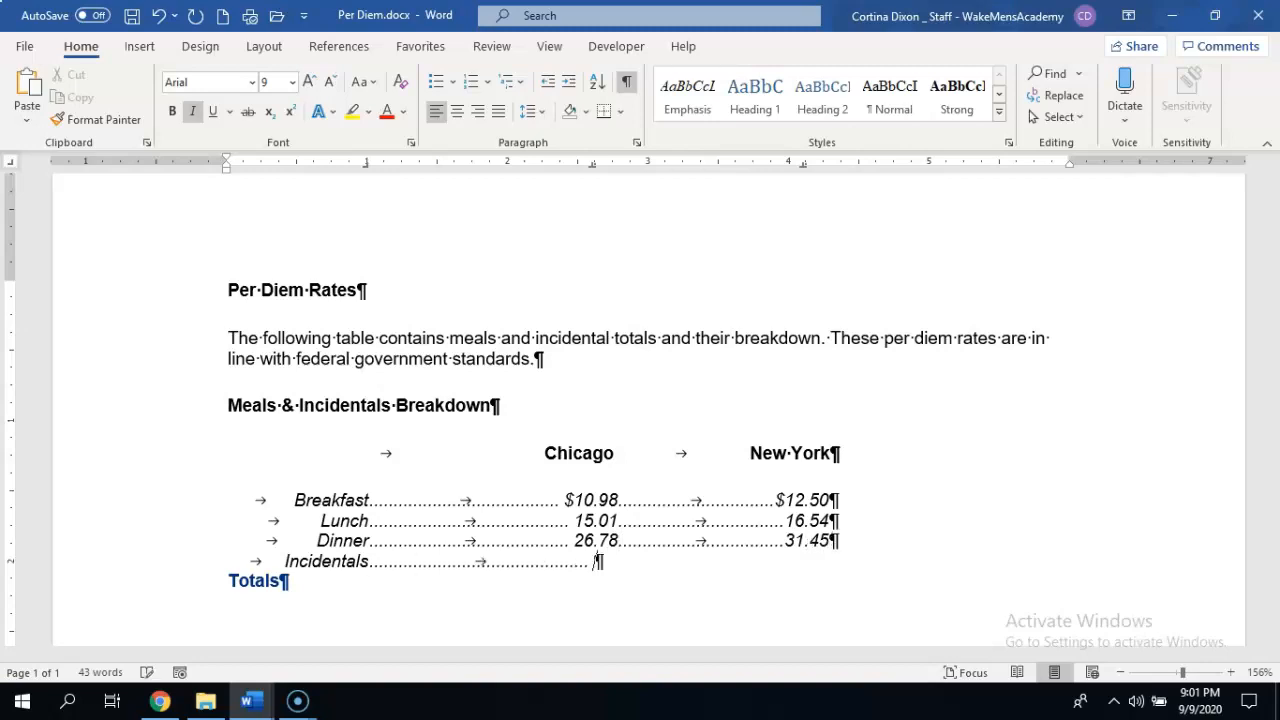
{"action": "type", "text": "3.00"}
{"action": "key", "text": "Tab"}
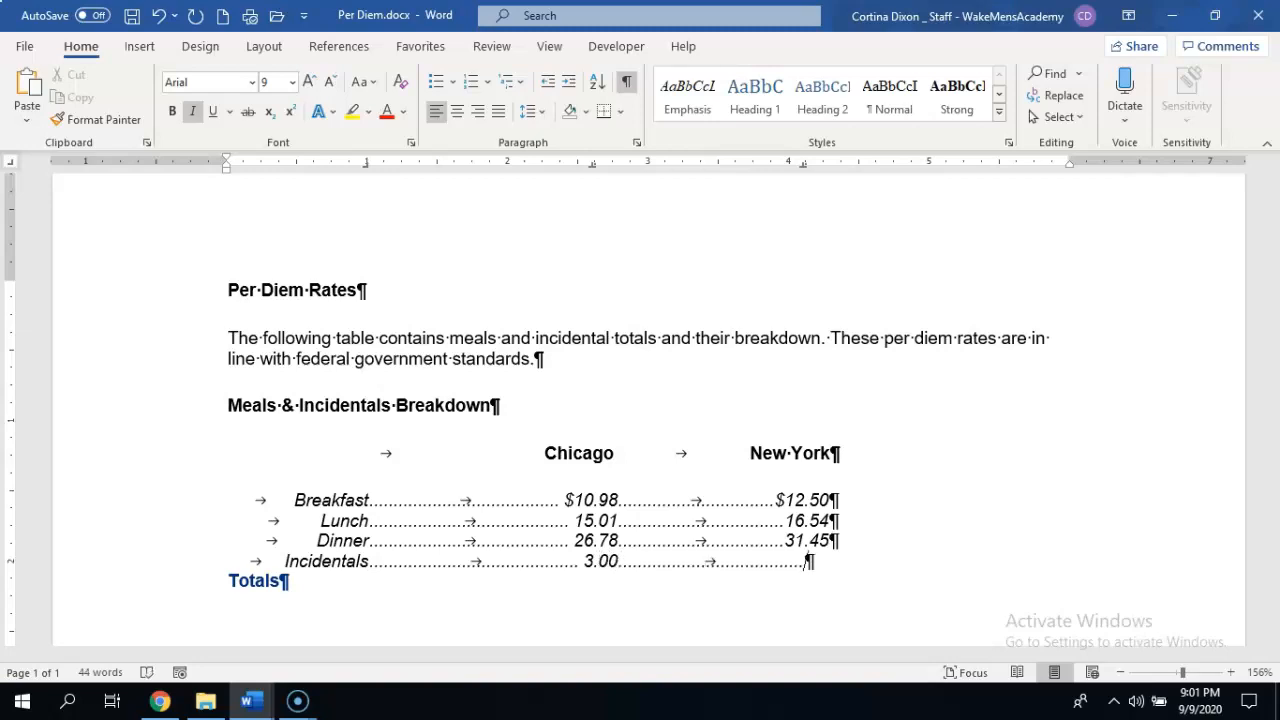
{"action": "type", "text": "3.00"}
{"action": "left_click", "coordinate": [280, 581]}
{"action": "key", "text": "Tab"}
{"action": "key", "text": "BackSpace"}
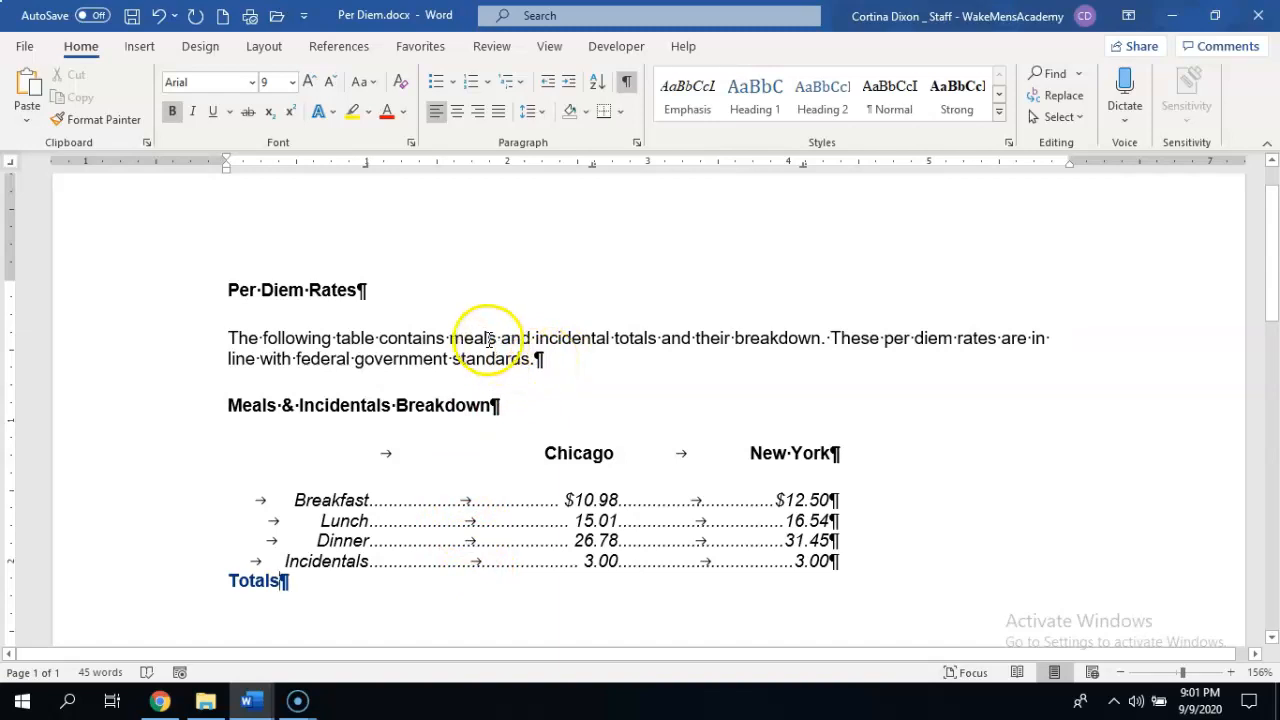
Hide the paragraph marks and other formatting symbols in the document.
{"action": "left_click", "coordinate": [447, 338]}
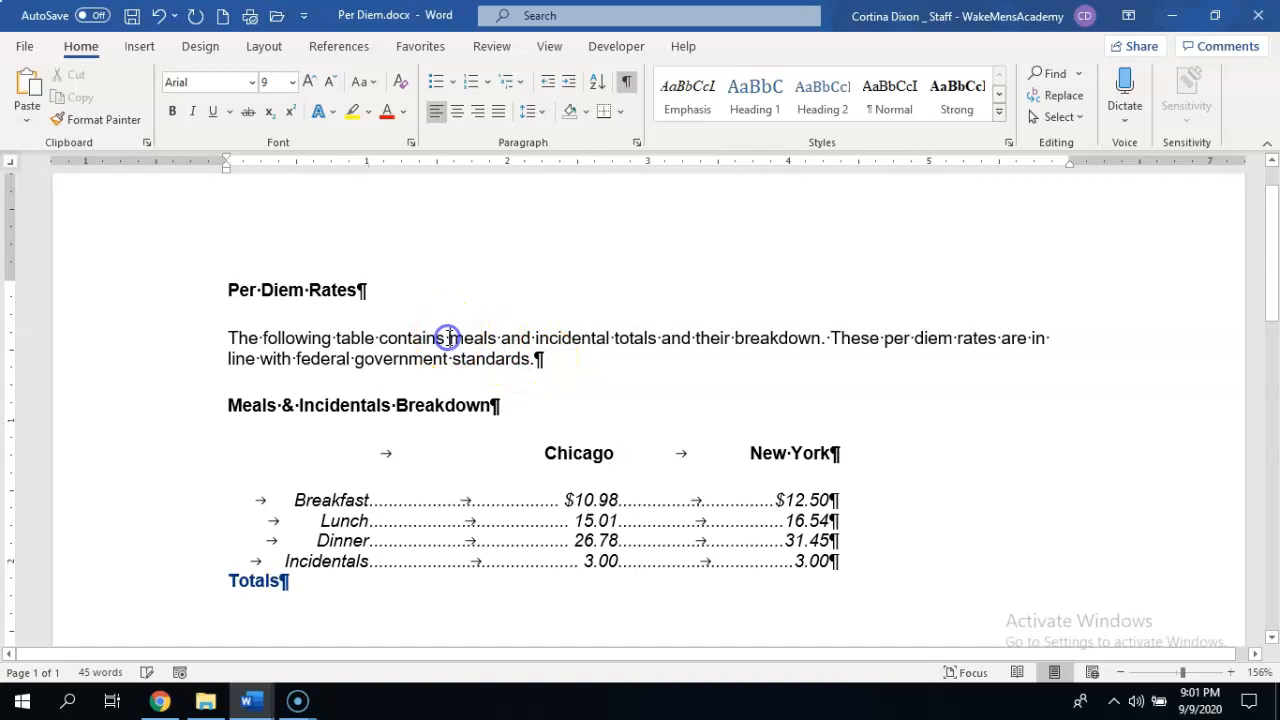
{"action": "left_click", "coordinate": [625, 85]}
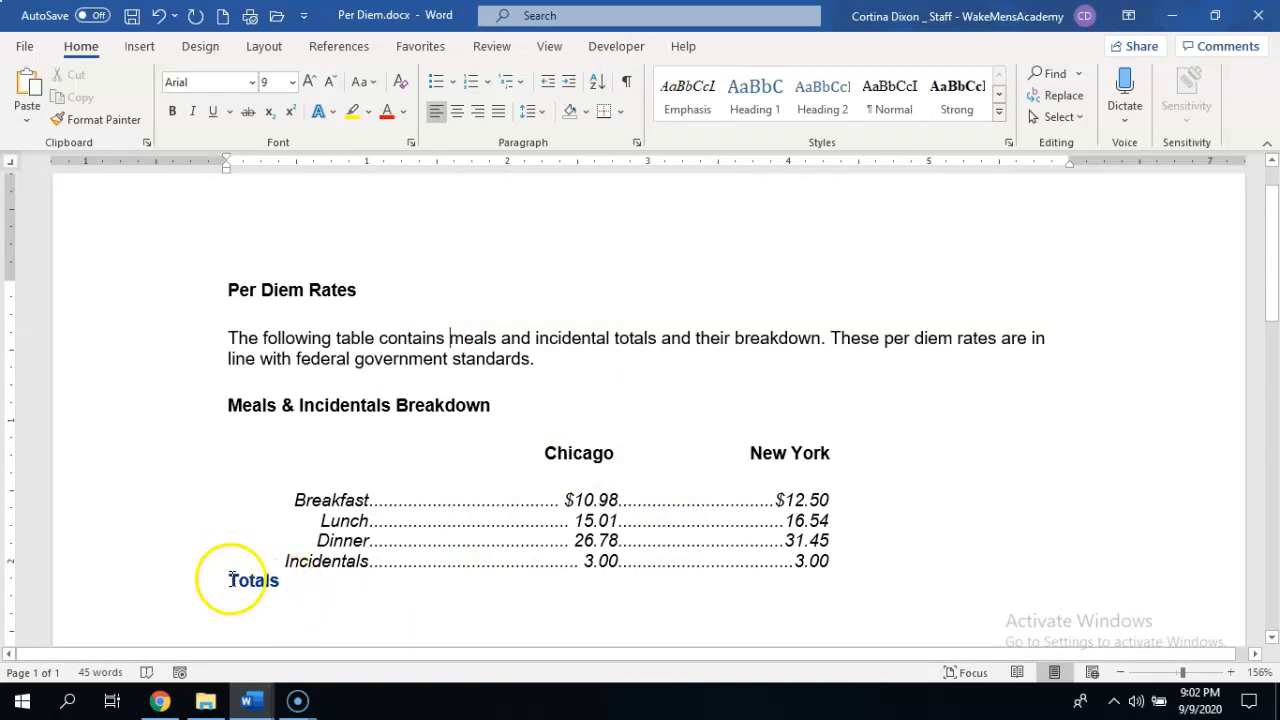
Reapply the right tab stop at 1 inch to the Totals line and place the insertion point before Totals.
{"action": "left_click_drag", "start_coordinate": [223, 578], "coordinate": [438, 585]}
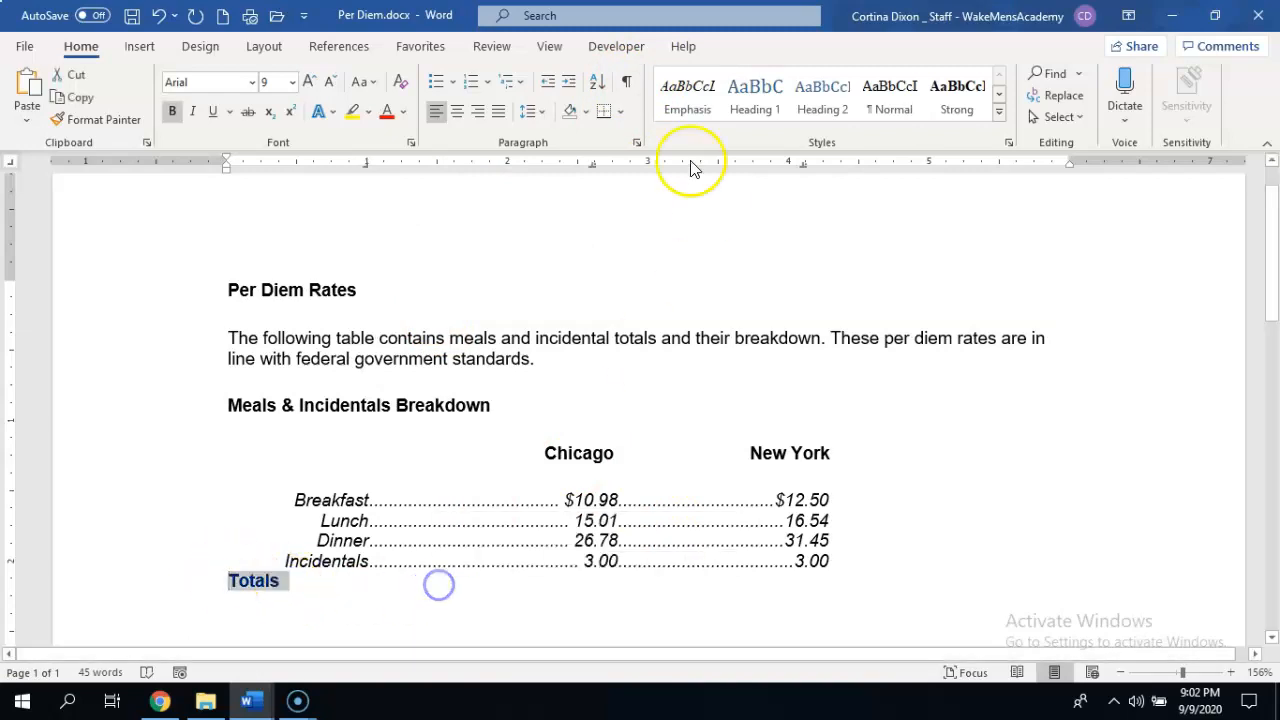
{"action": "left_click", "coordinate": [636, 142]}
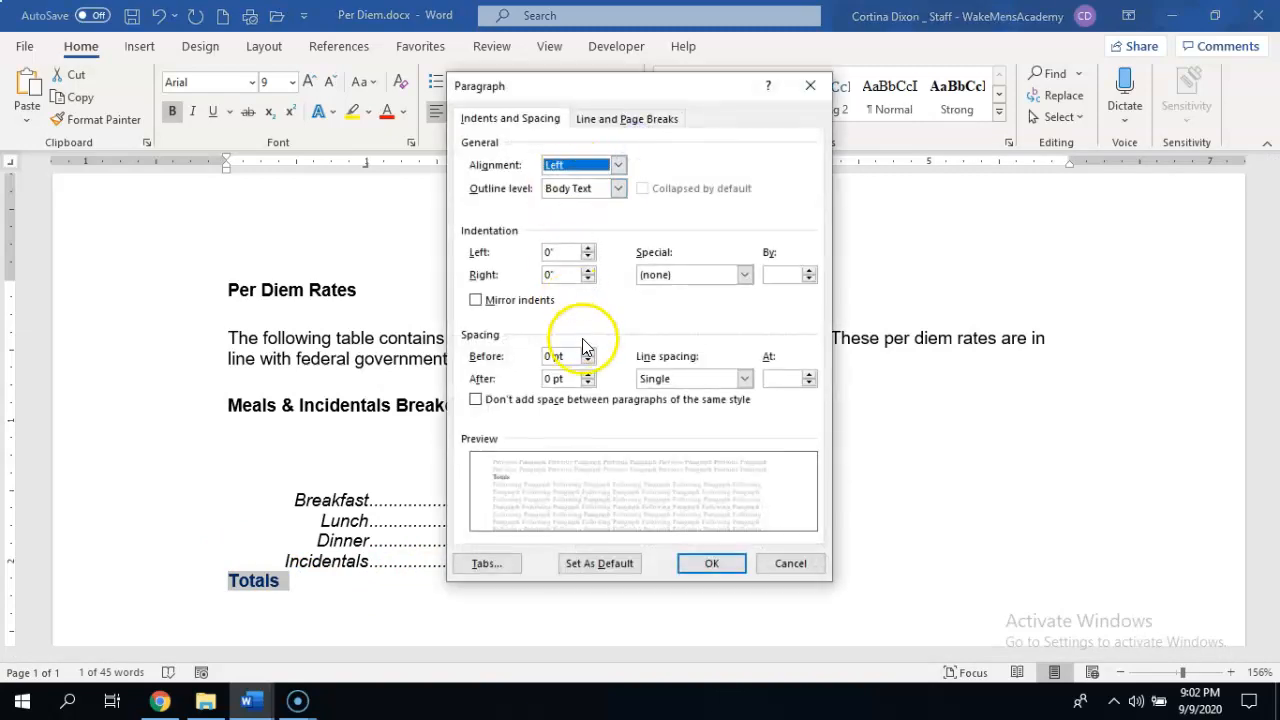
{"action": "left_click", "coordinate": [490, 563]}
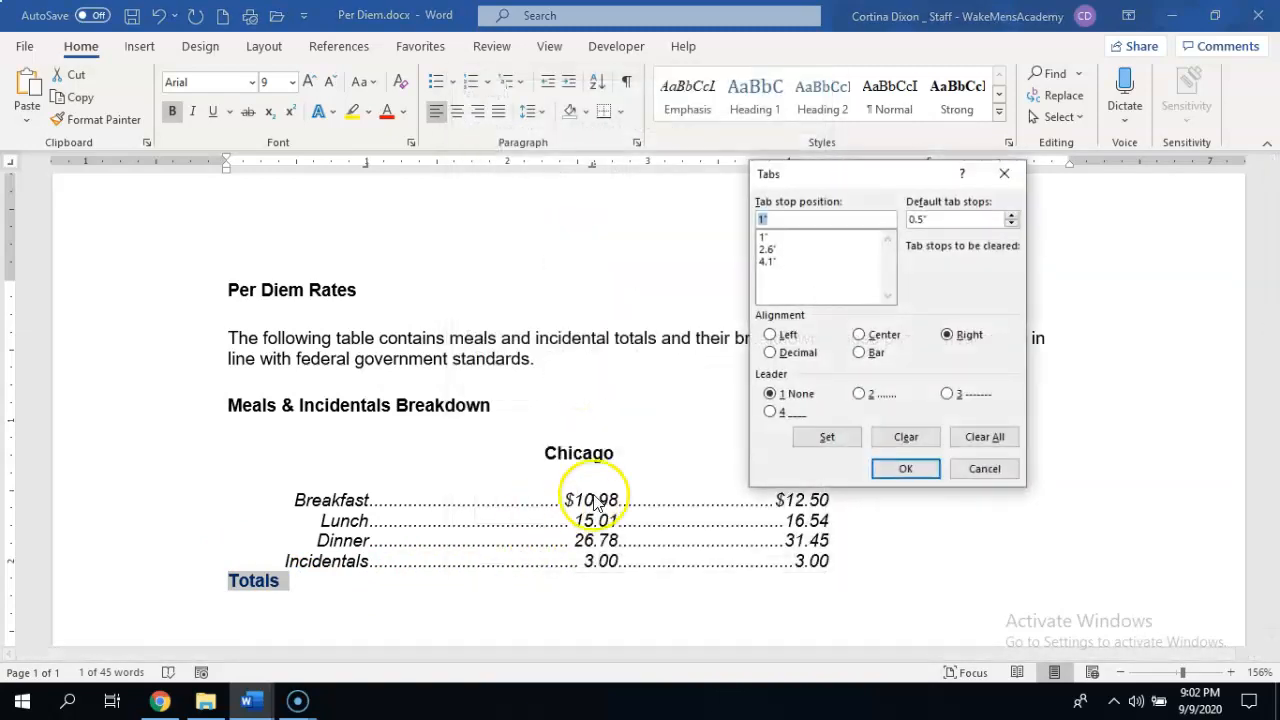
{"action": "left_click", "coordinate": [827, 437]}
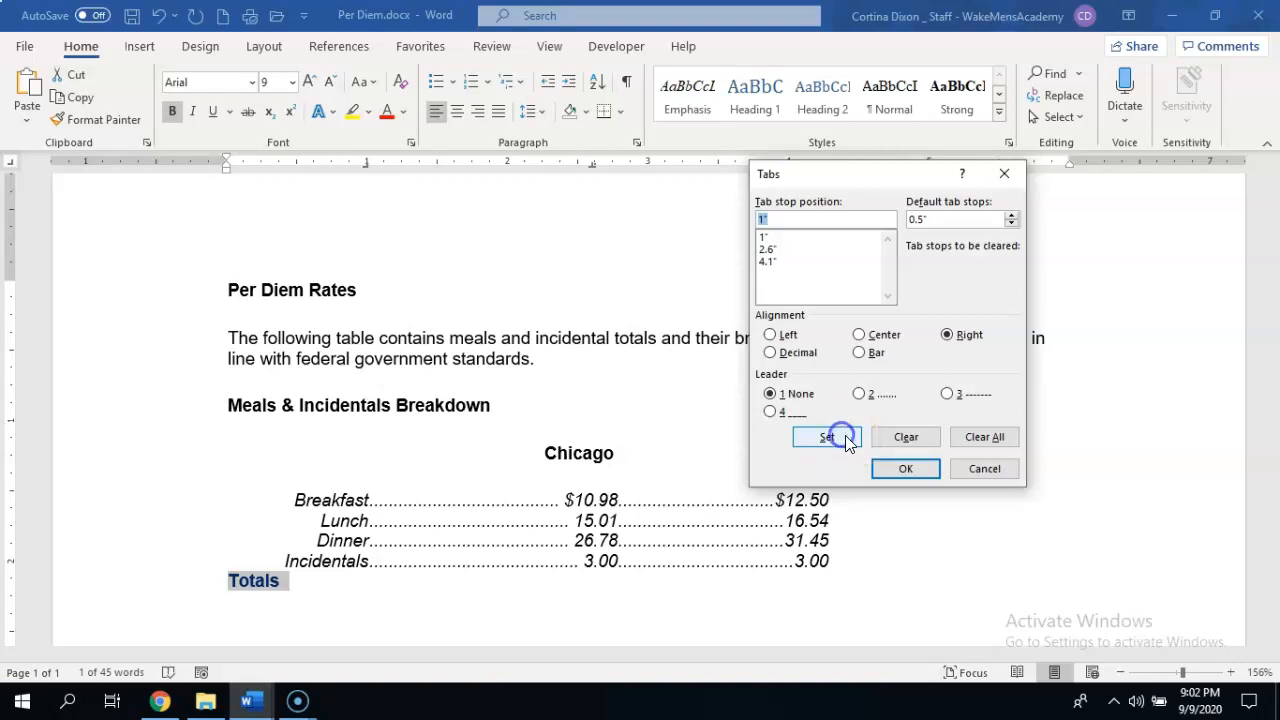
{"action": "left_click", "coordinate": [905, 468]}
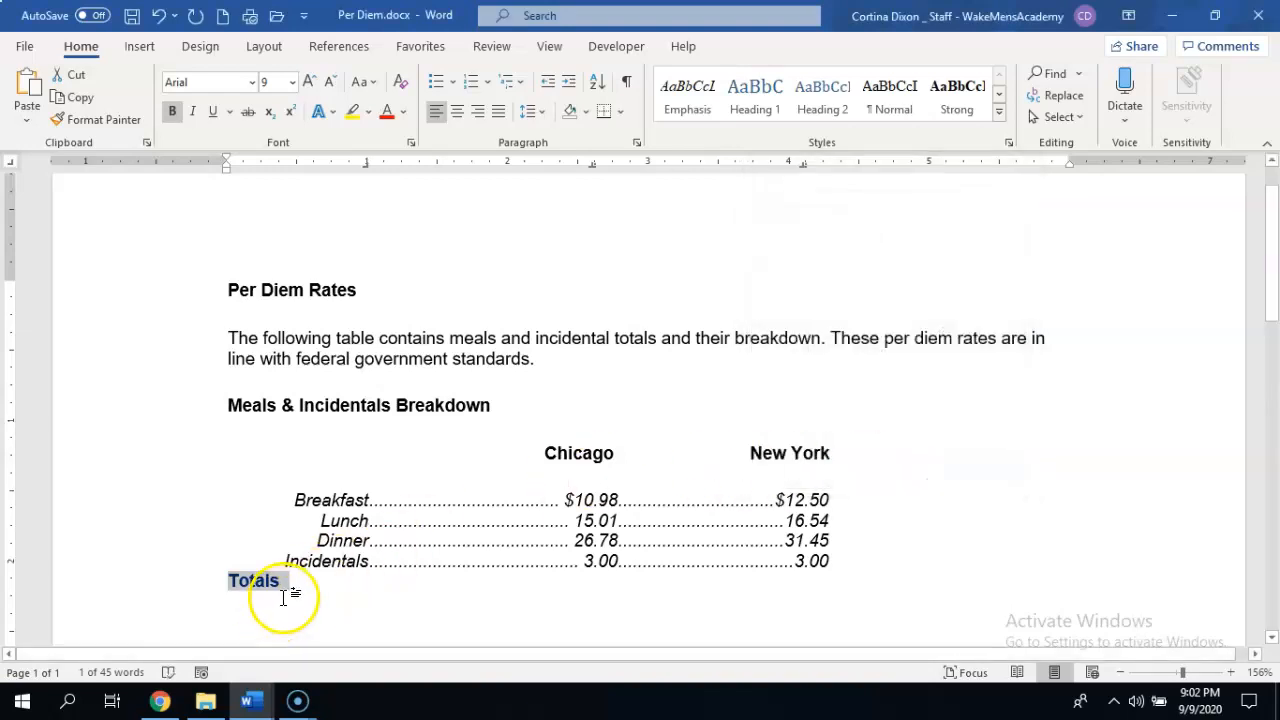
{"action": "left_click", "coordinate": [220, 588]}
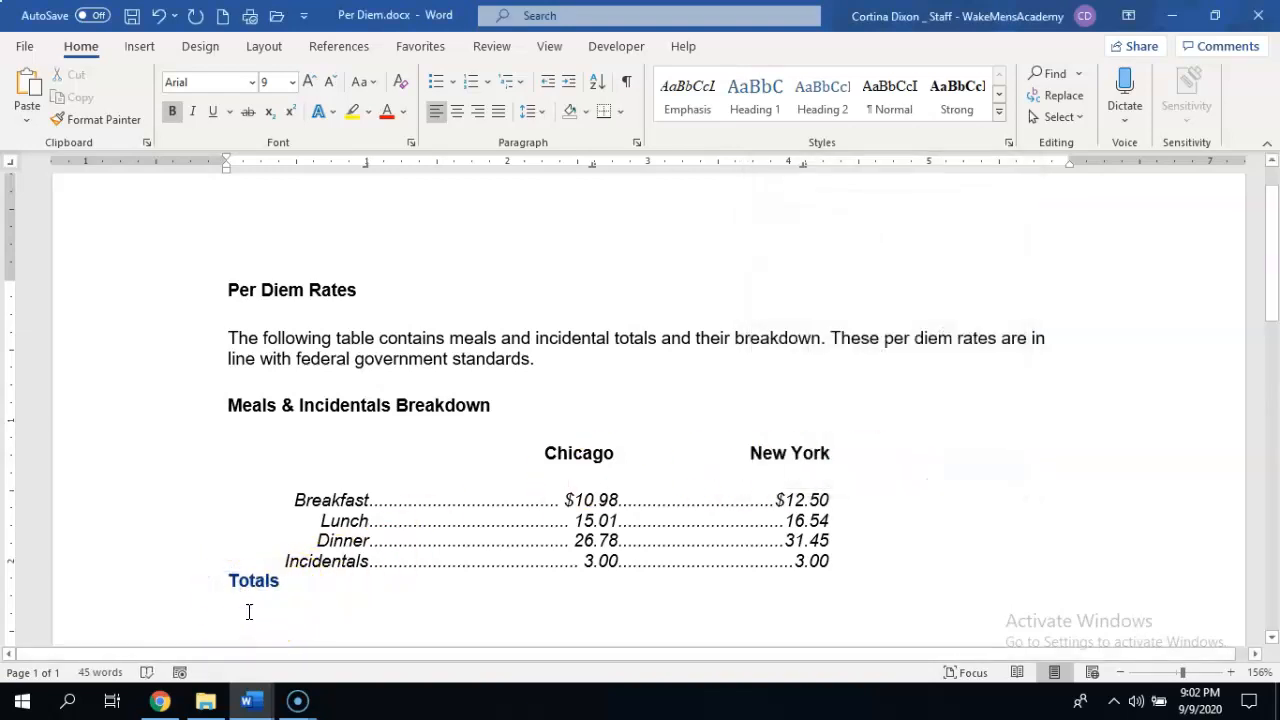
Align Totals at the right tab stop, enter $55.77 as the Chicago total, and advance to the New York decimal tab stop.
{"action": "key", "text": "Tab"}
{"action": "left_click", "coordinate": [387, 587]}
{"action": "key", "text": "Tab"}
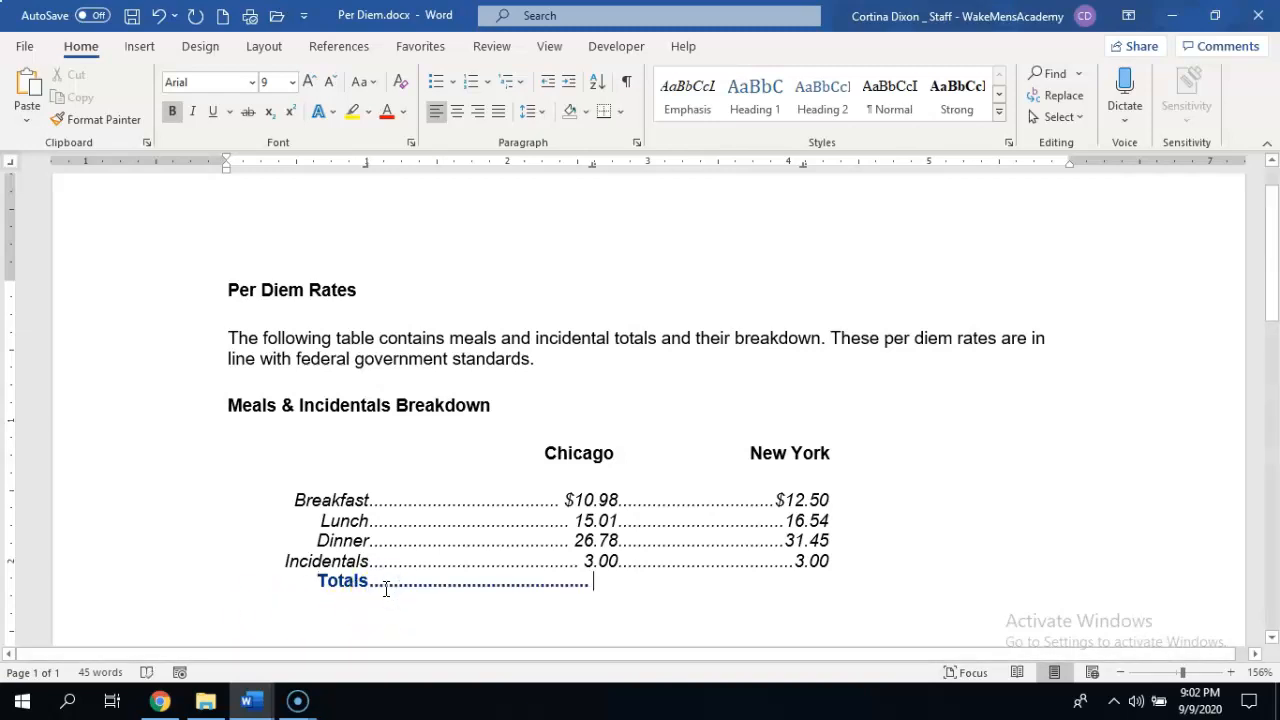
{"action": "type", "text": "$"}
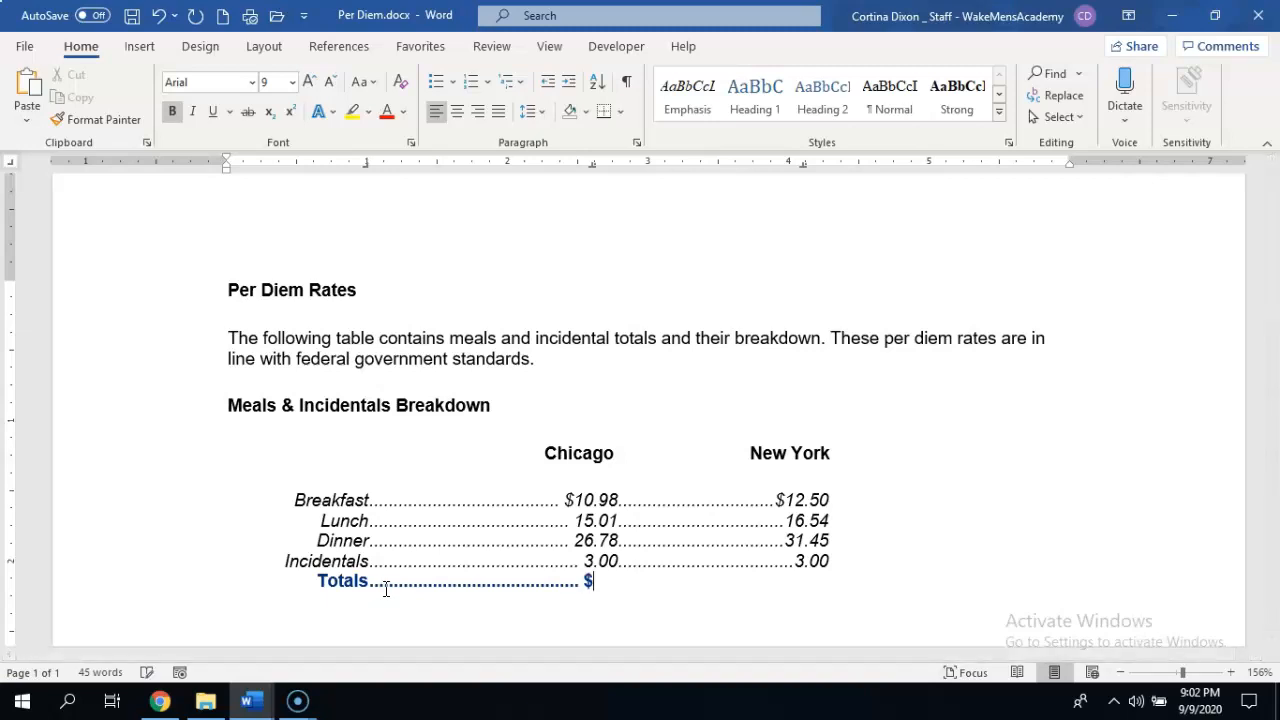
{"action": "type", "text": "55.77"}
{"action": "key", "text": "Tab"}
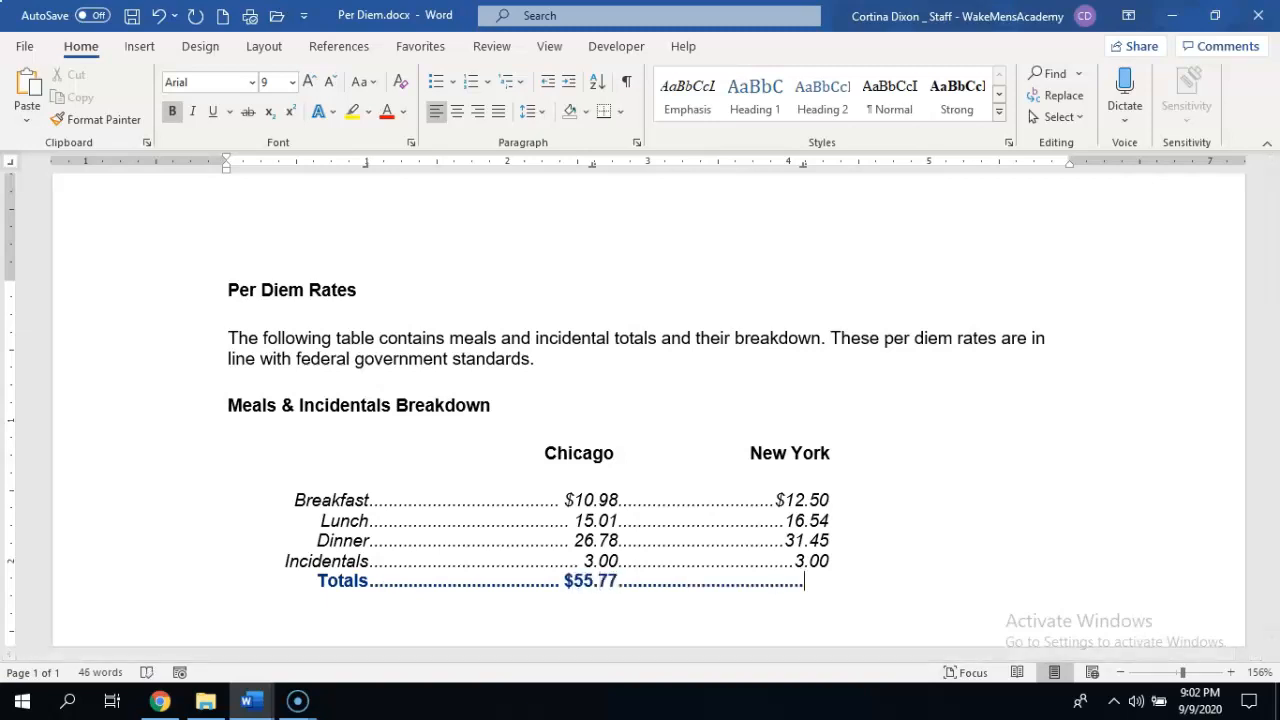
{"action": "key", "text": "Up"}
{"action": "type", "text": "463.49"}
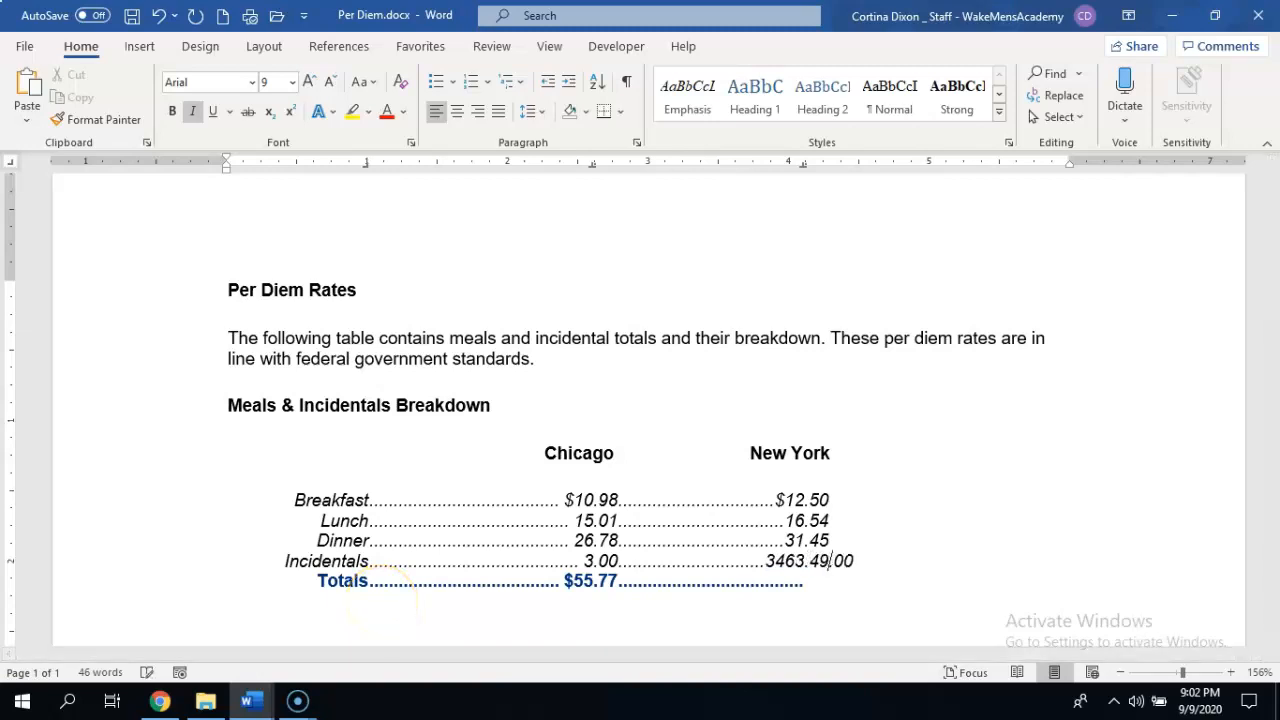
{"action": "key", "text": "BackSpace"}
{"action": "key", "text": "BackSpace"}
{"action": "key", "text": "BackSpace"}
{"action": "key", "text": "BackSpace"}
{"action": "key", "text": "BackSpace"}
Enter $63.49 as the New York total at the decimal tab stop on the Totals line.
{"action": "left_click", "coordinate": [804, 578]}
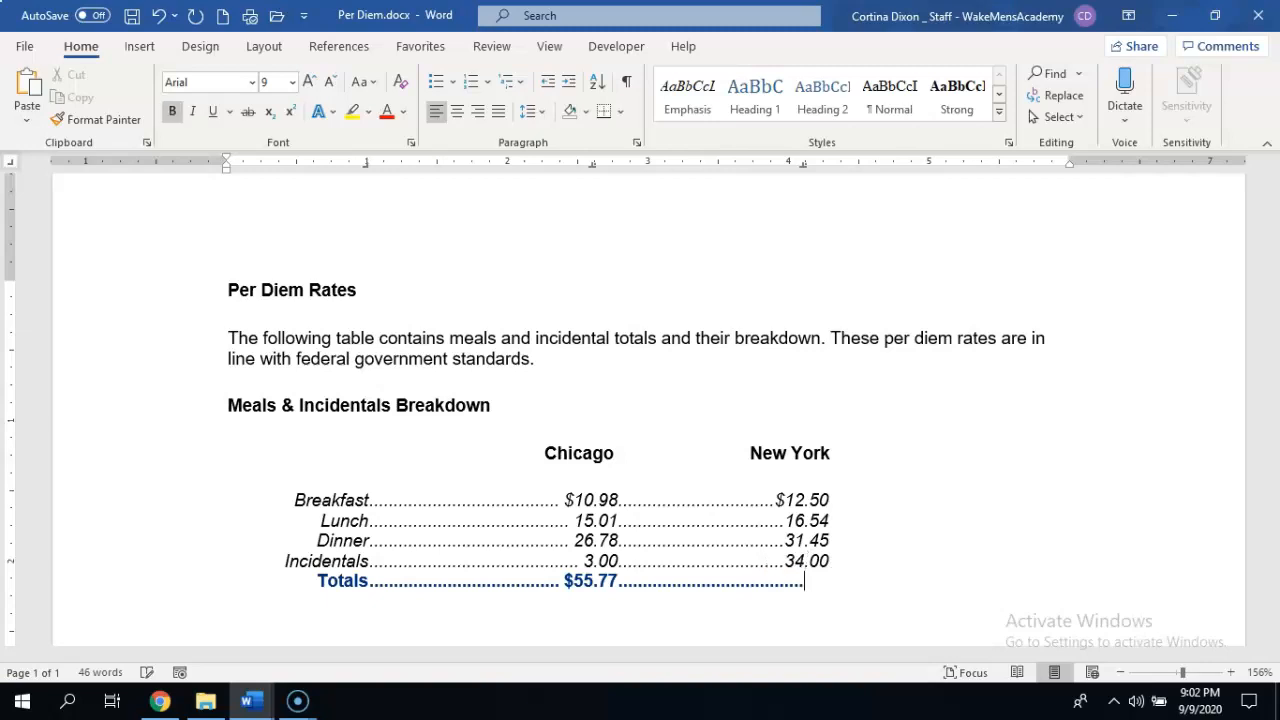
{"action": "type", "text": "$63.49"}
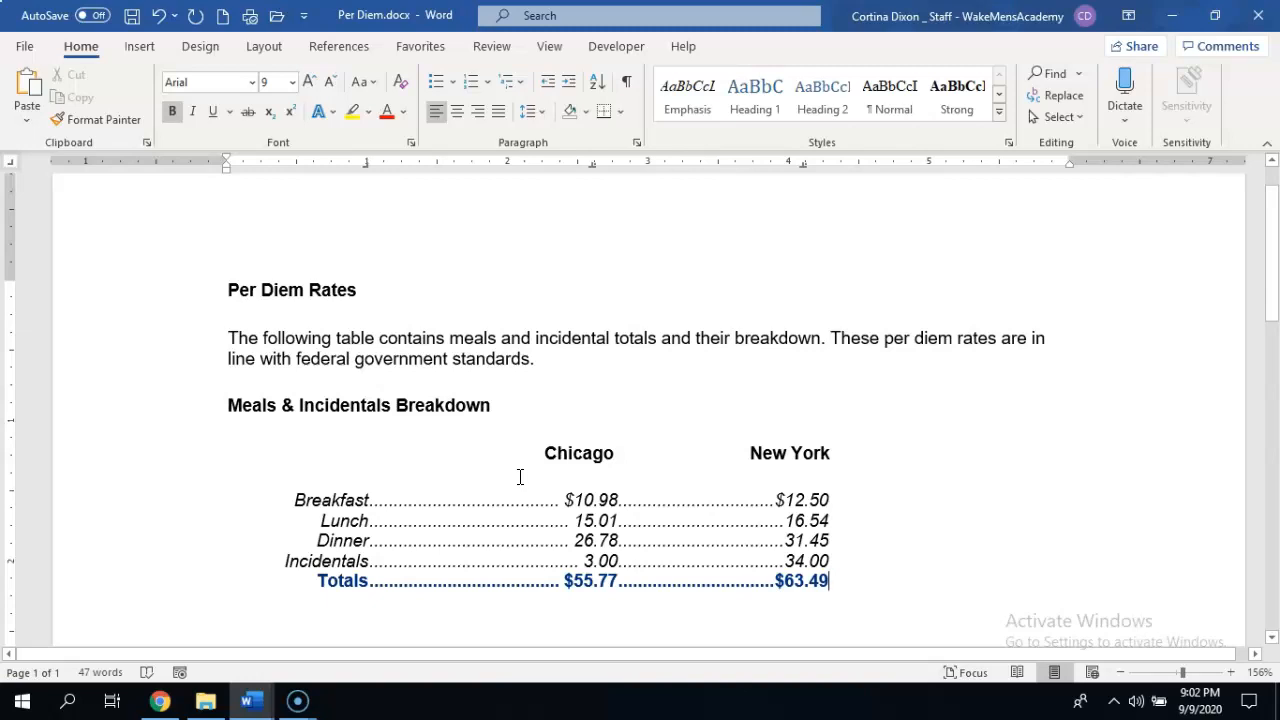
Show the formatting marks and move the decimal tab stops of the Breakfast through Totals lines to 5 inches for New York and 3 inches for Chicago.
{"action": "left_click_drag", "start_coordinate": [300, 500], "coordinate": [879, 576]}
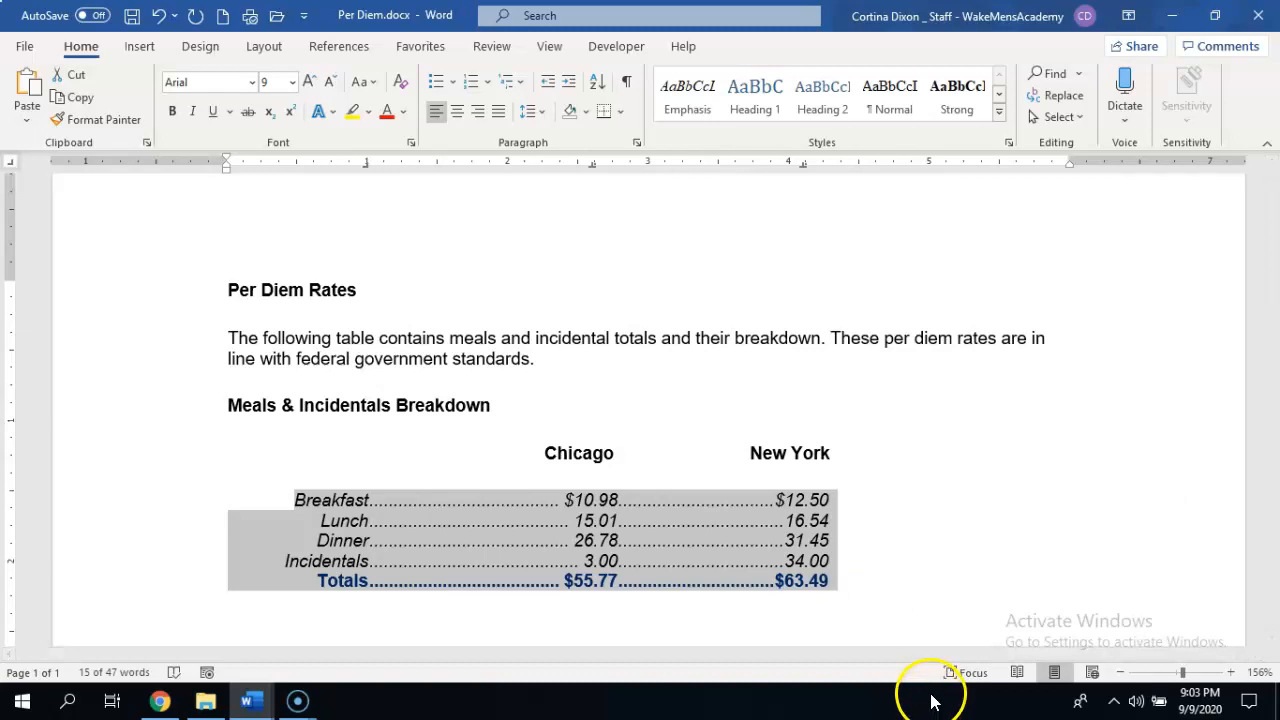
{"action": "left_click", "coordinate": [626, 81]}
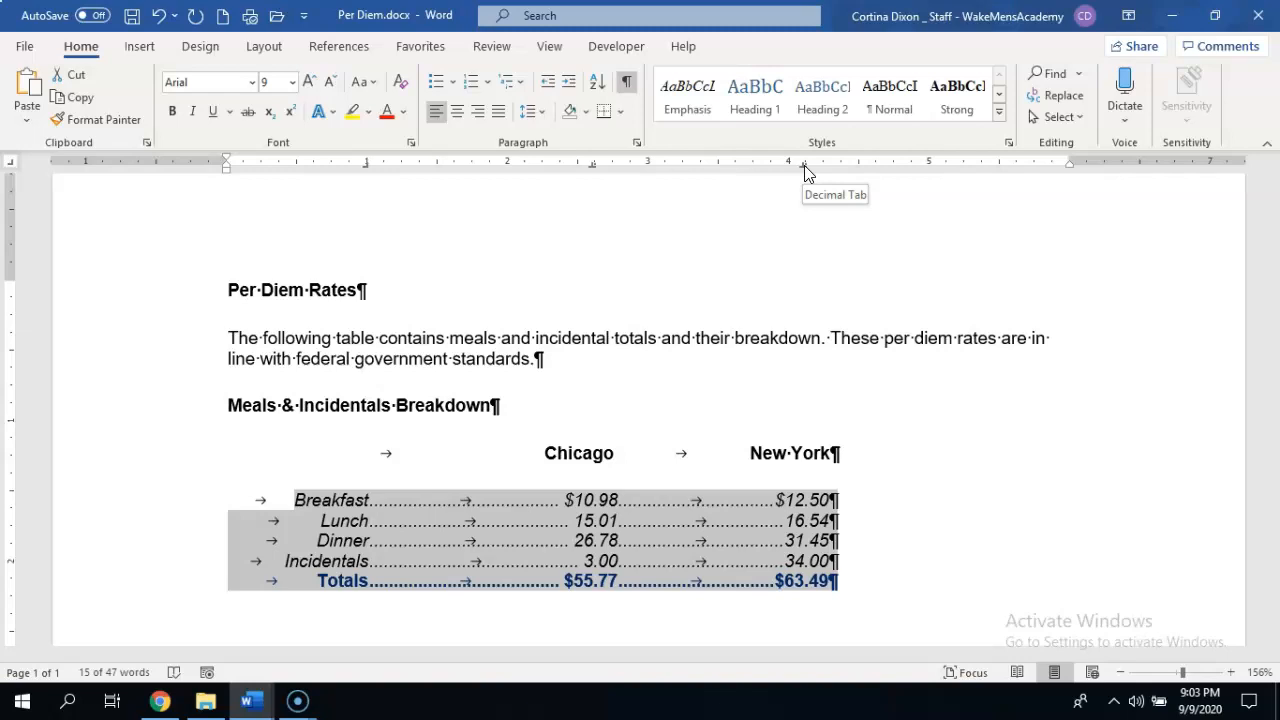
{"action": "left_click_drag", "start_coordinate": [804, 165], "coordinate": [928, 168]}
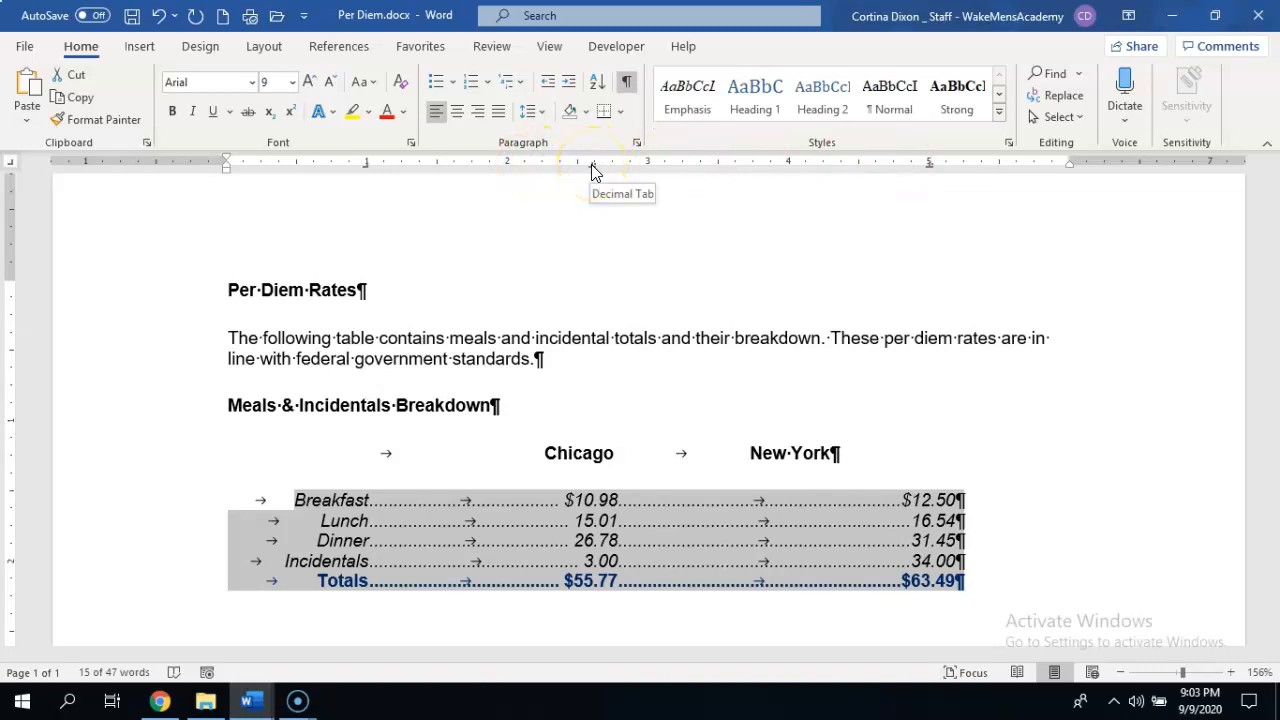
{"action": "left_click_drag", "start_coordinate": [591, 164], "coordinate": [648, 174]}
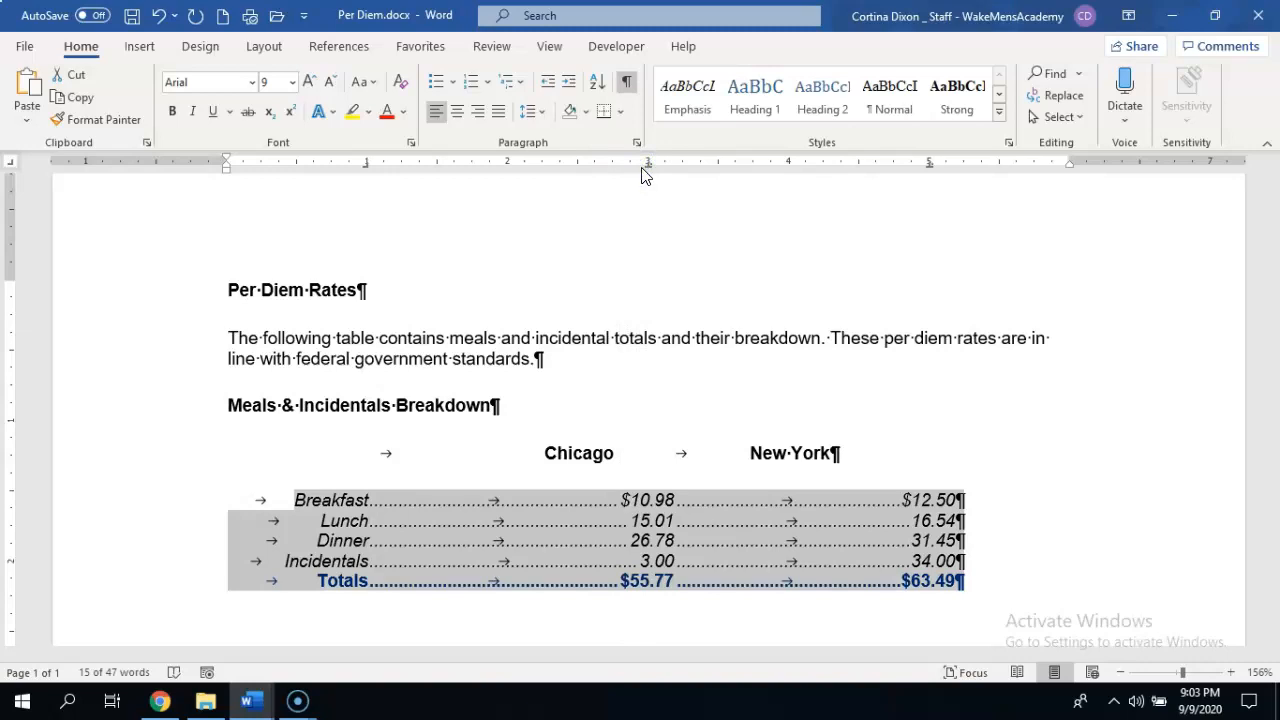
Move the center tab stop of the Chicago heading to 3 inches.
{"action": "left_click", "coordinate": [541, 453]}
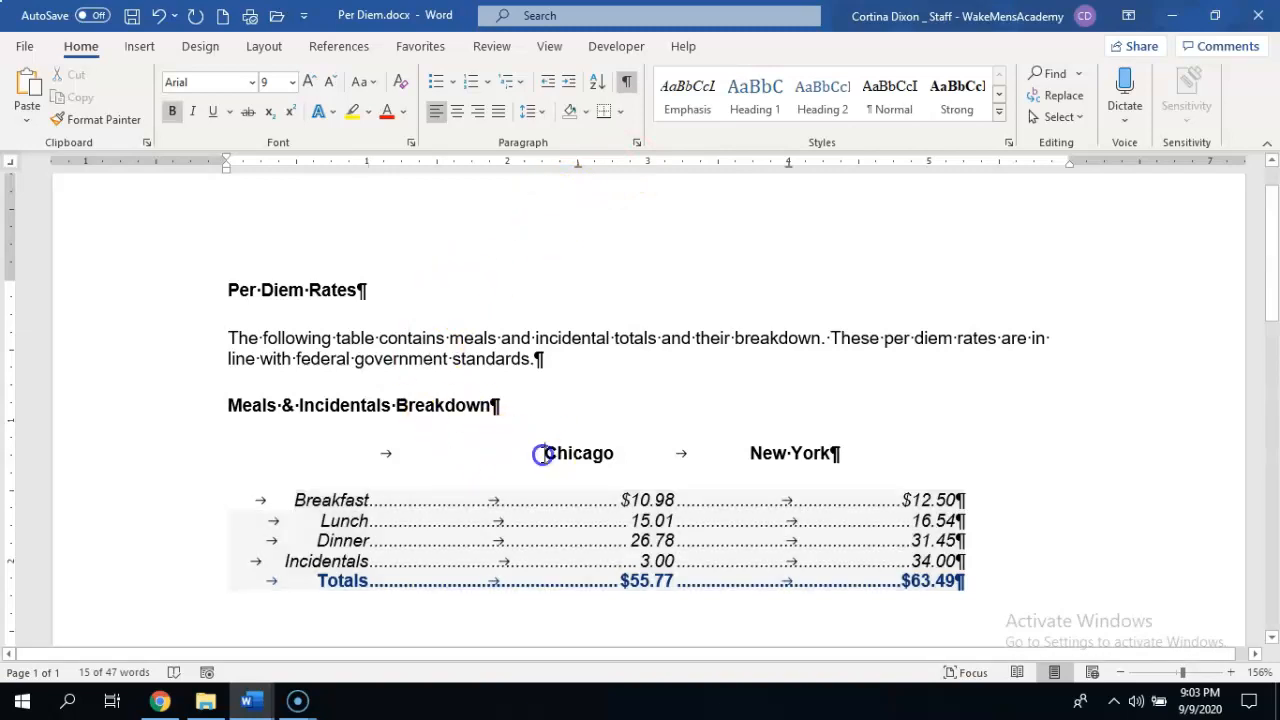
{"action": "left_click_drag", "start_coordinate": [541, 453], "coordinate": [614, 450]}
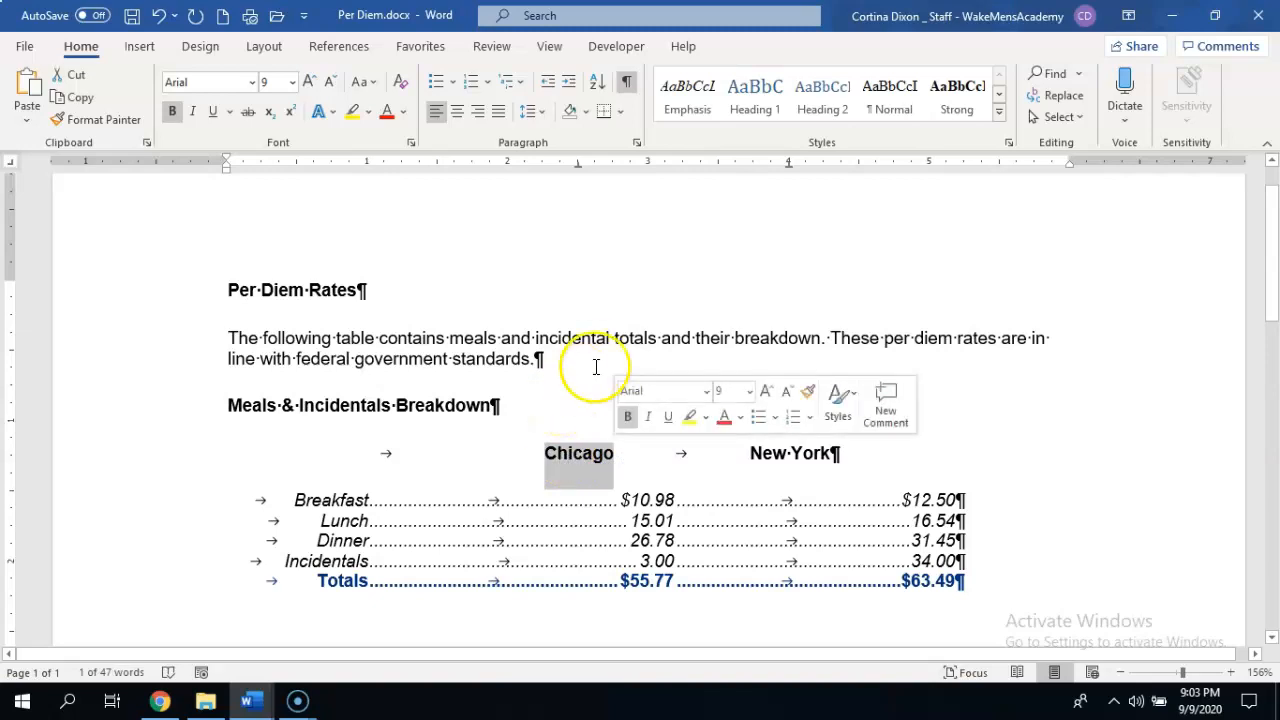
{"action": "left_click_drag", "start_coordinate": [580, 166], "coordinate": [648, 172]}
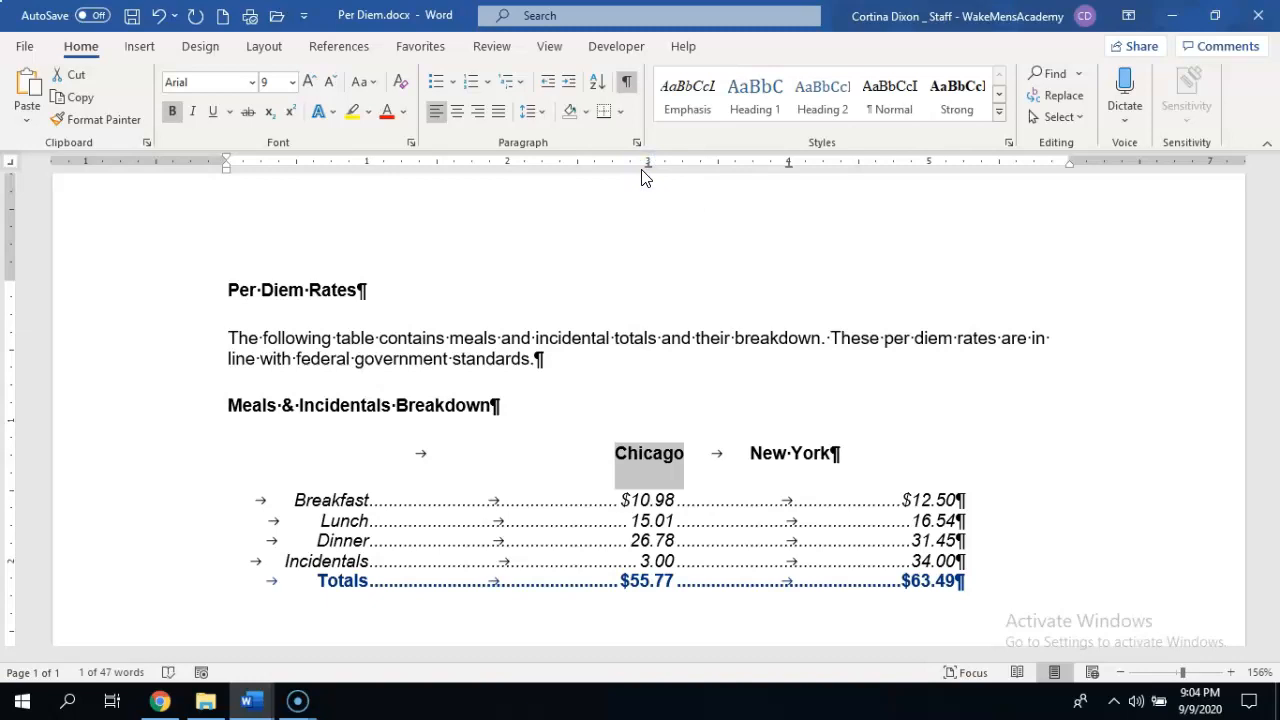
Move the center tab stop of the New York heading to 5 inches.
{"action": "double_click", "coordinate": [778, 457]}
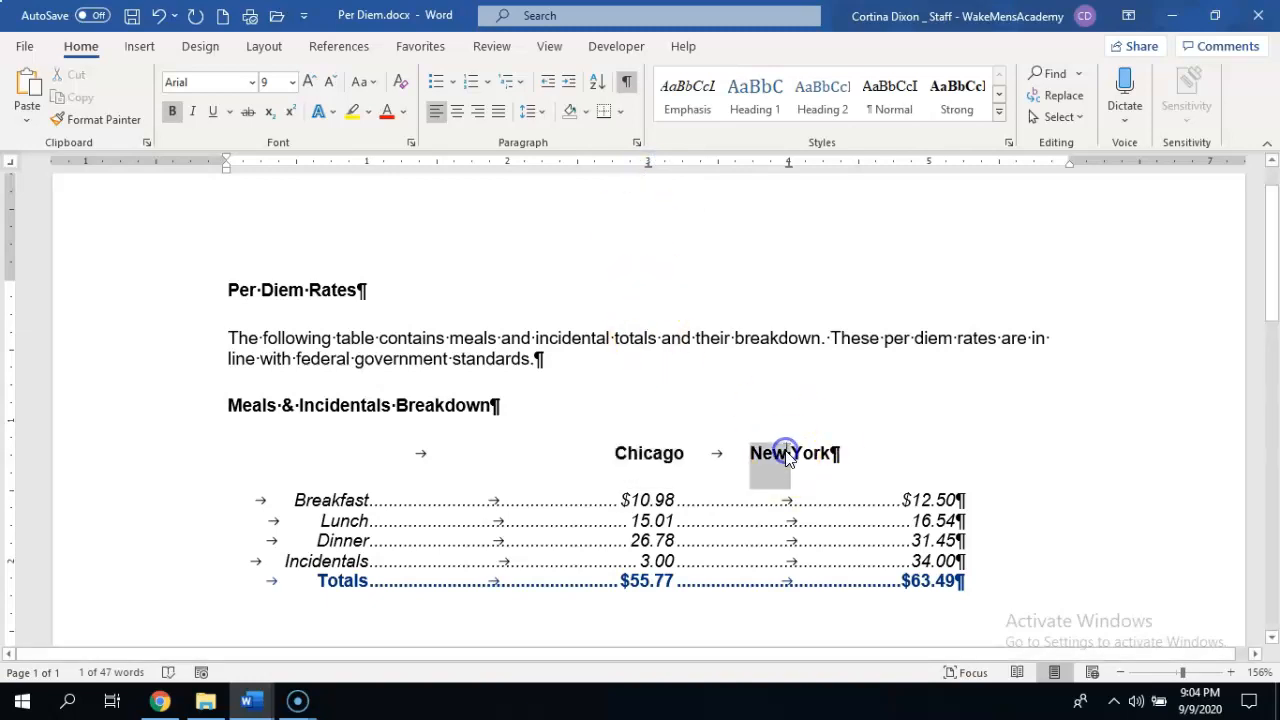
{"action": "left_click", "coordinate": [786, 456]}
{"action": "double_click", "coordinate": [786, 456]}
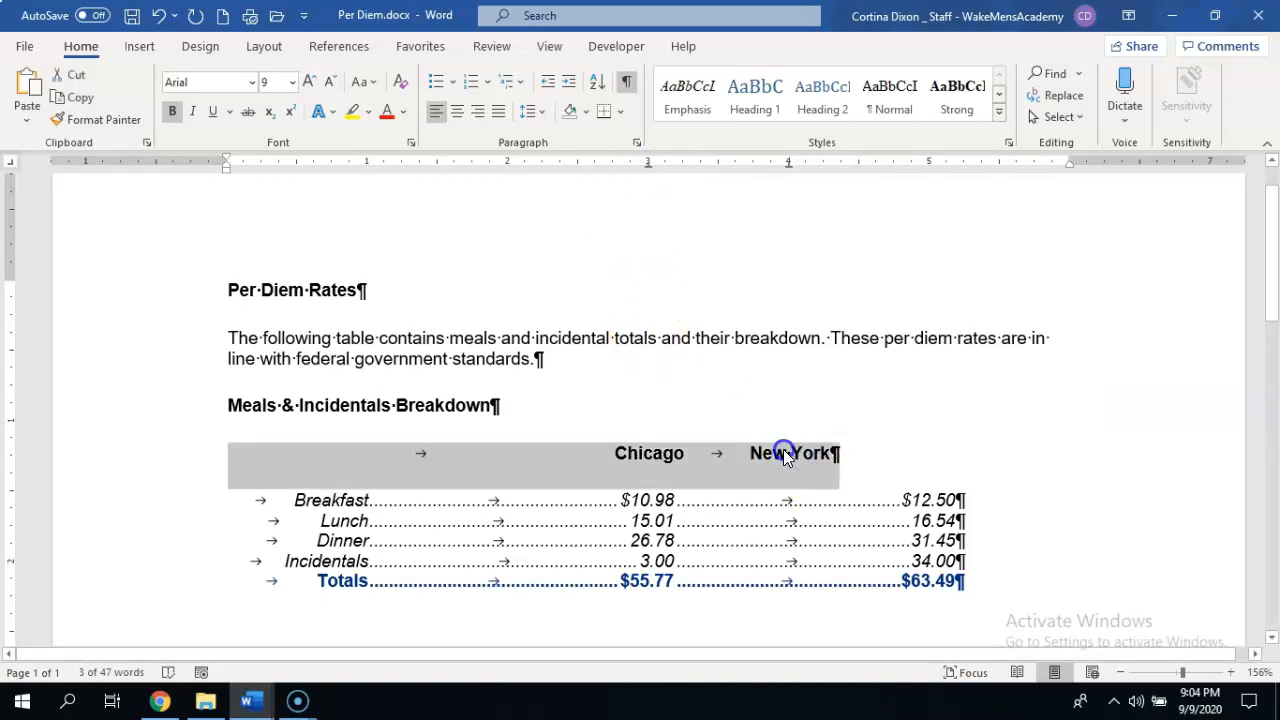
{"action": "left_click", "coordinate": [776, 455]}
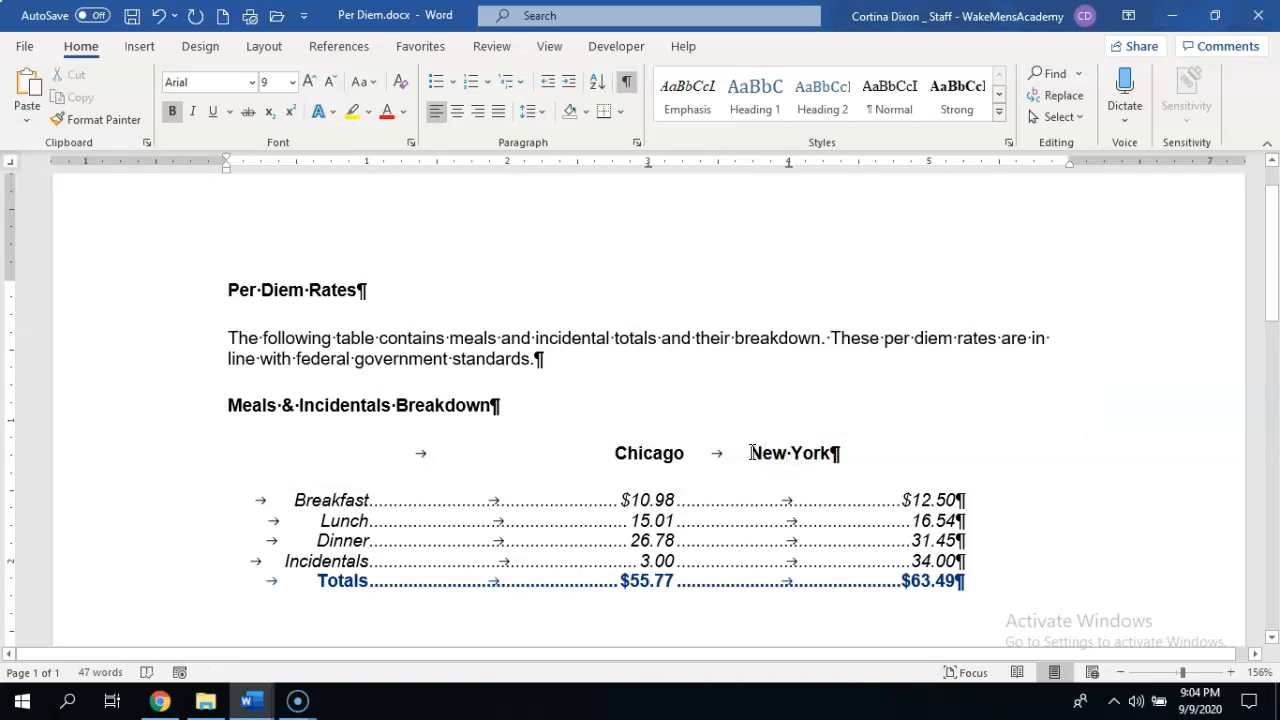
{"action": "left_click_drag", "start_coordinate": [750, 453], "coordinate": [829, 454]}
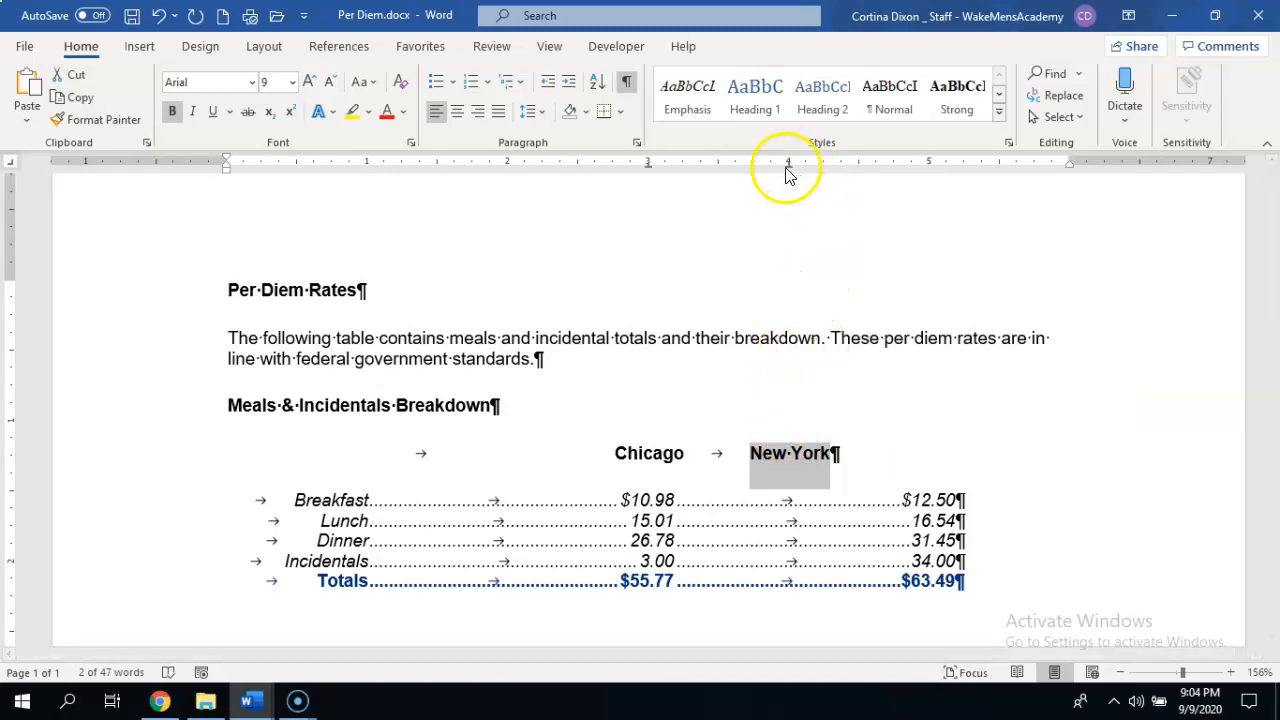
{"action": "left_click_drag", "start_coordinate": [788, 172], "coordinate": [929, 164]}
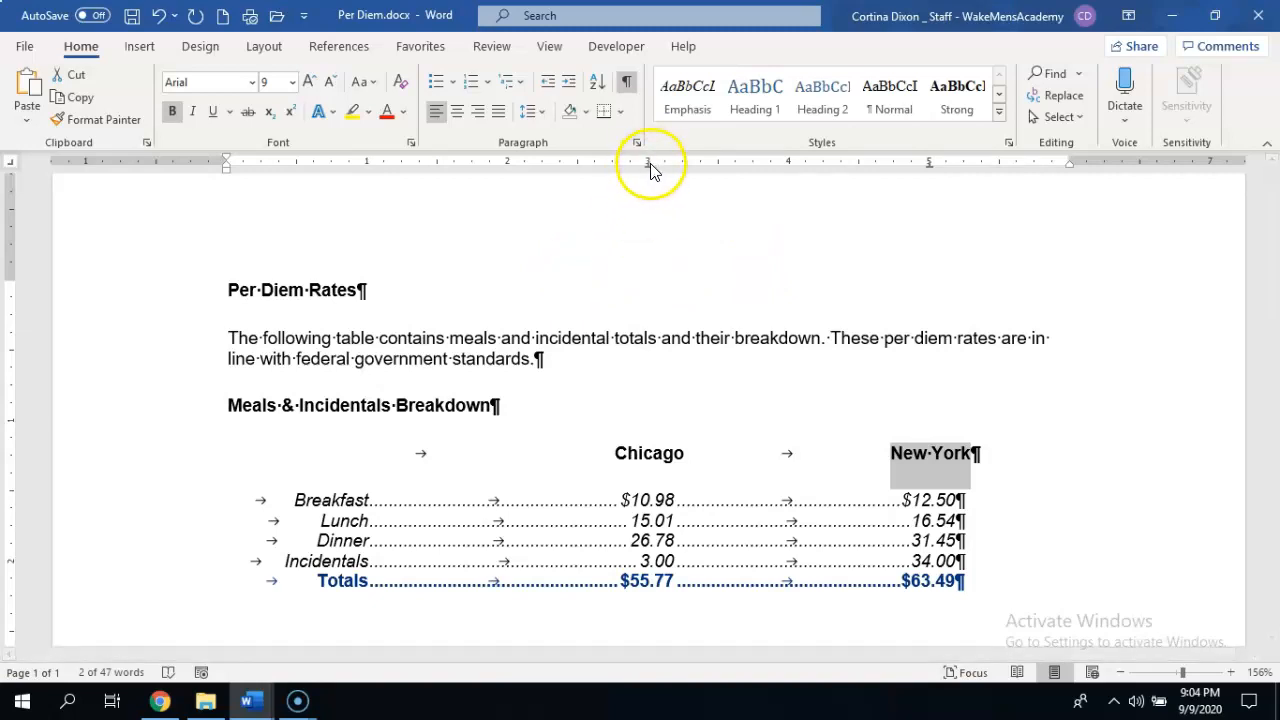
Remove the center tab stop at 3 inches from the city heading line.
{"action": "left_click_drag", "start_coordinate": [649, 166], "coordinate": [647, 318]}
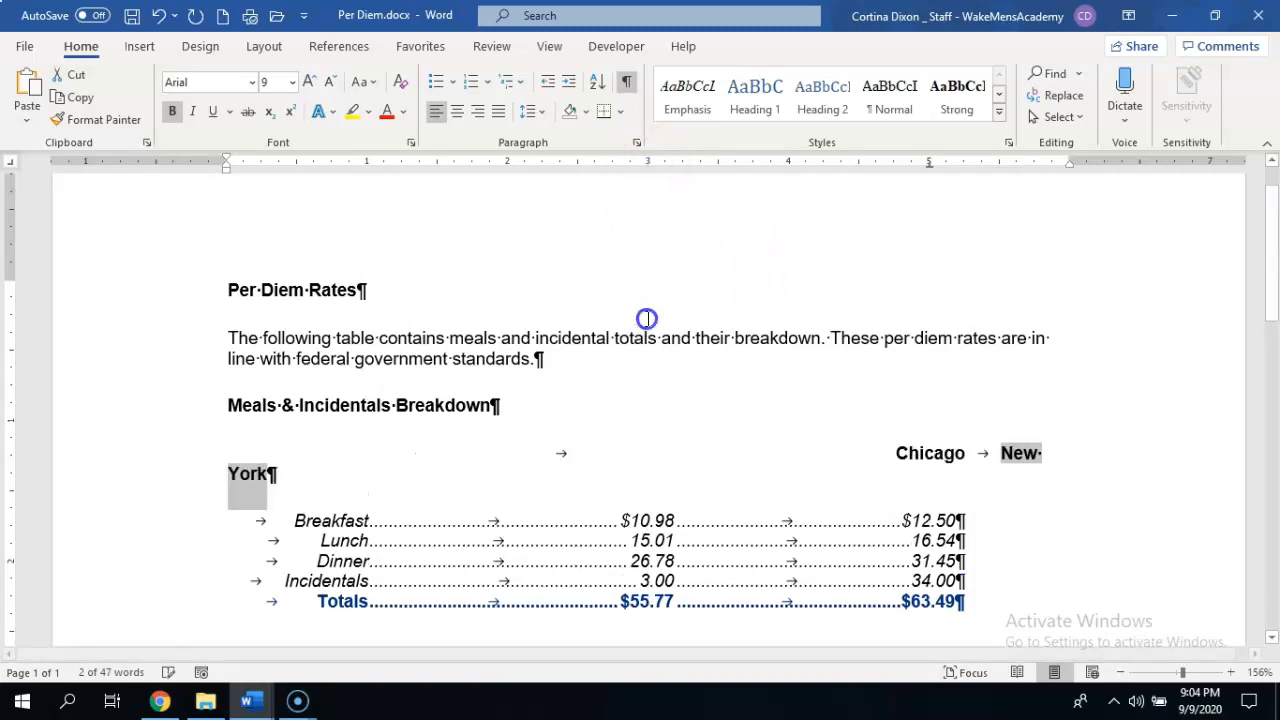